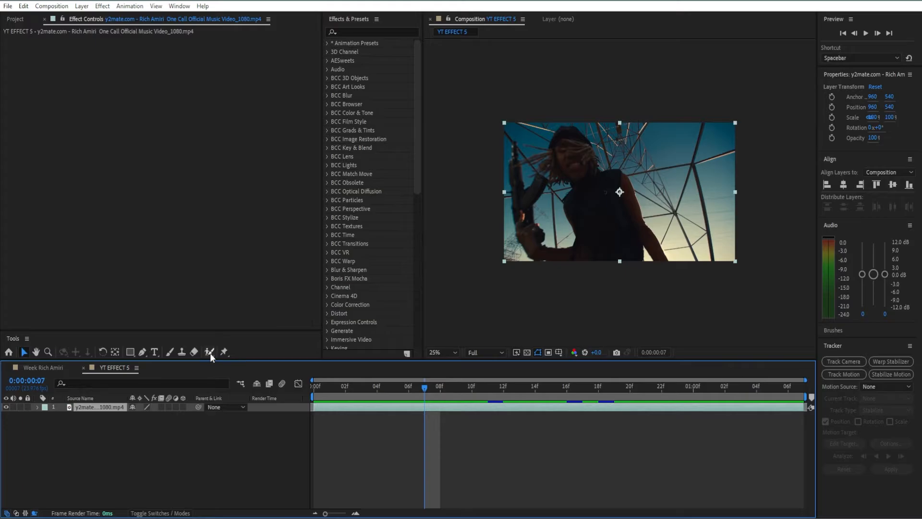
Open the video layer for rotoscoping with the Roto Brush at the first frame, 0:00:00:00
left_click(209, 352)
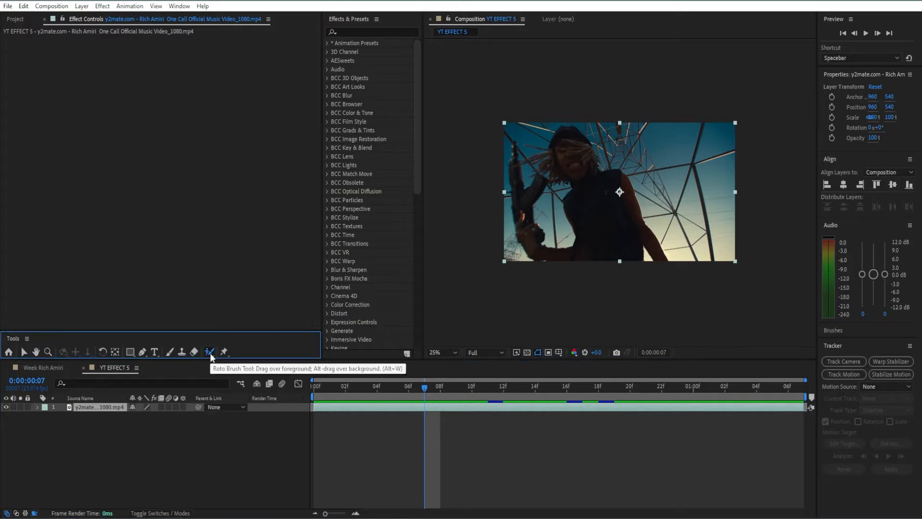
double_click(363, 406)
scroll(591, 230, "up", 2)
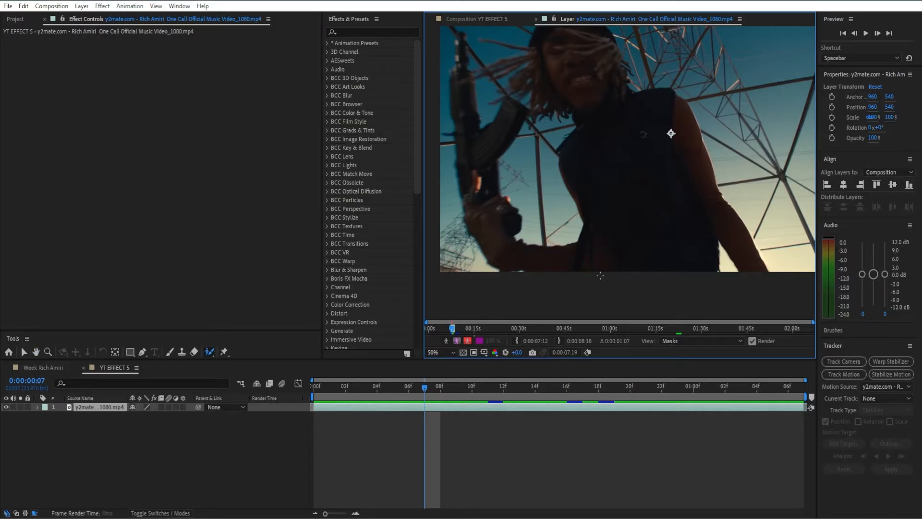
left_click_drag(426, 397, 314, 398)
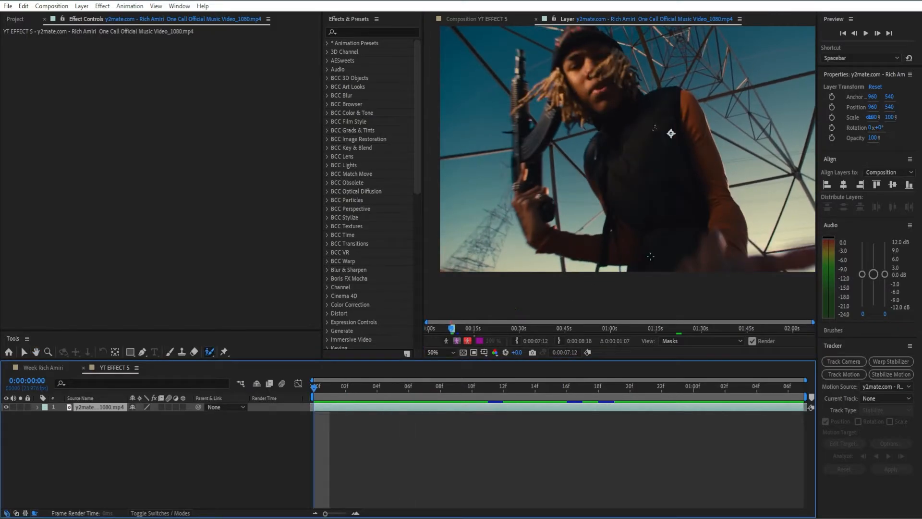
Roughly select the performer's body, head, arms and rifle with Roto Brush strokes on the first frame
mouse_move(650, 256)
left_mouse_down()
mouse_move(673, 225)
mouse_move(603, 307)
left_mouse_up()
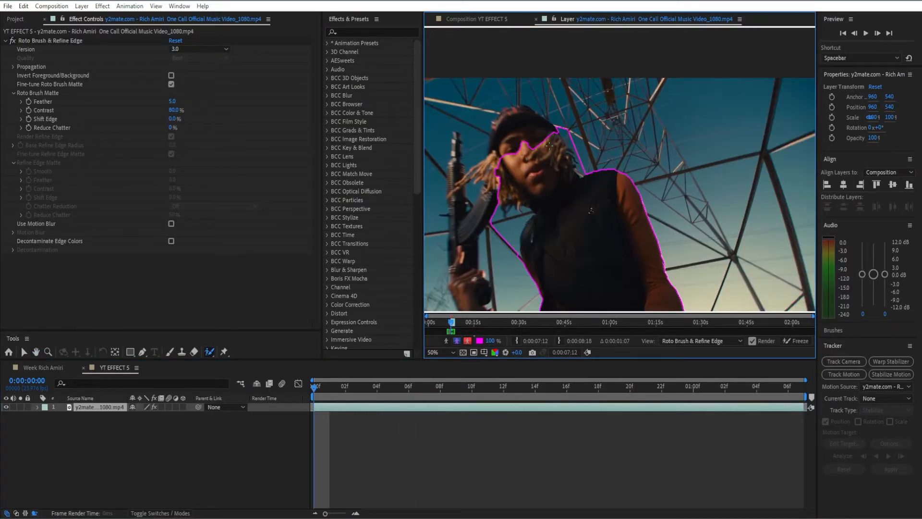
left_click_drag(550, 146, 520, 120)
mouse_move(445, 183)
left_mouse_down()
mouse_move(487, 148)
mouse_move(511, 151)
left_mouse_up()
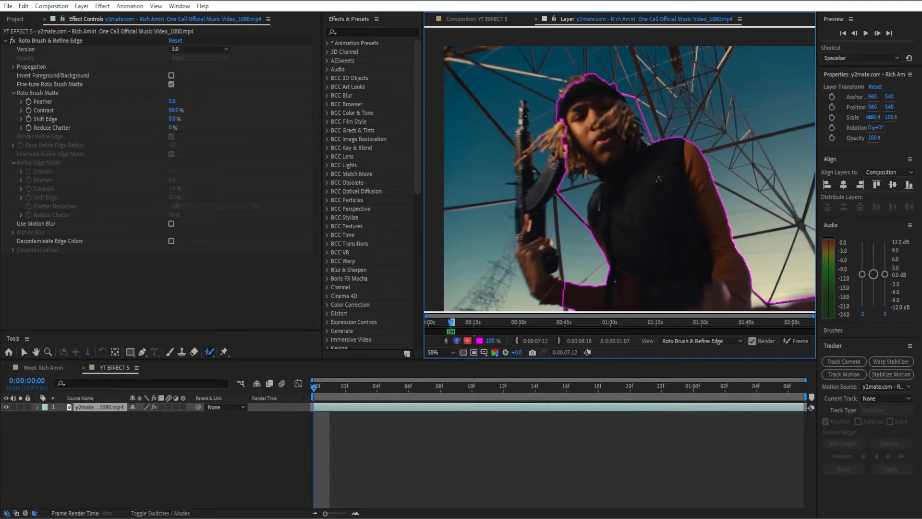
left_click_drag(537, 269, 526, 114)
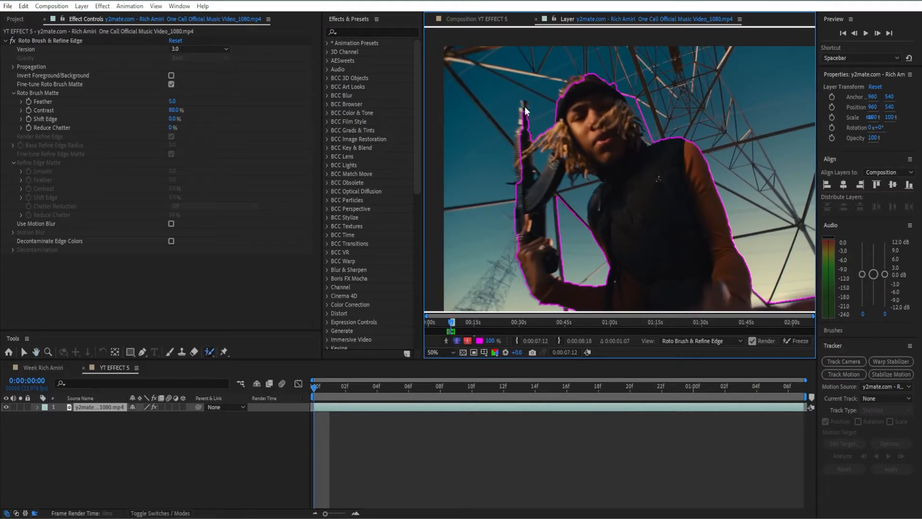
mouse_move(521, 111)
left_mouse_down()
mouse_move(540, 185)
mouse_move(533, 215)
left_mouse_up()
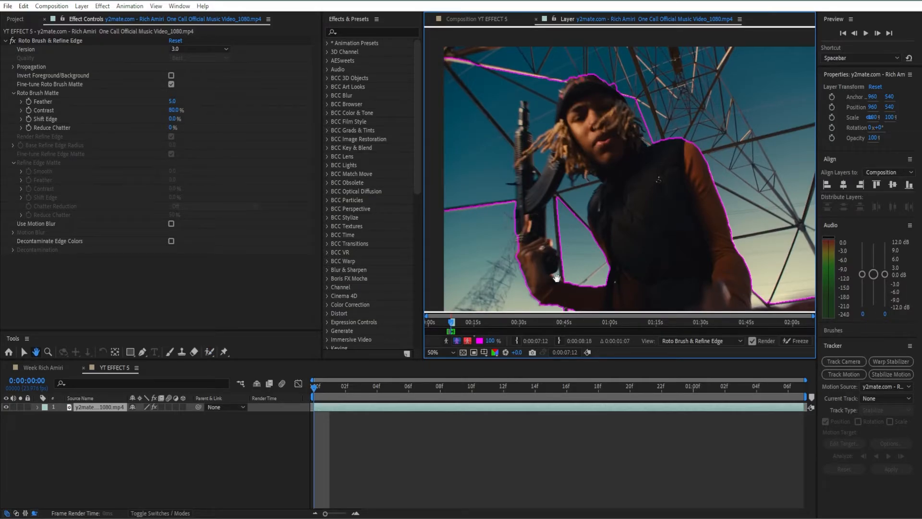
left_click_drag(556, 276, 525, 186)
left_click_drag(670, 215, 605, 233)
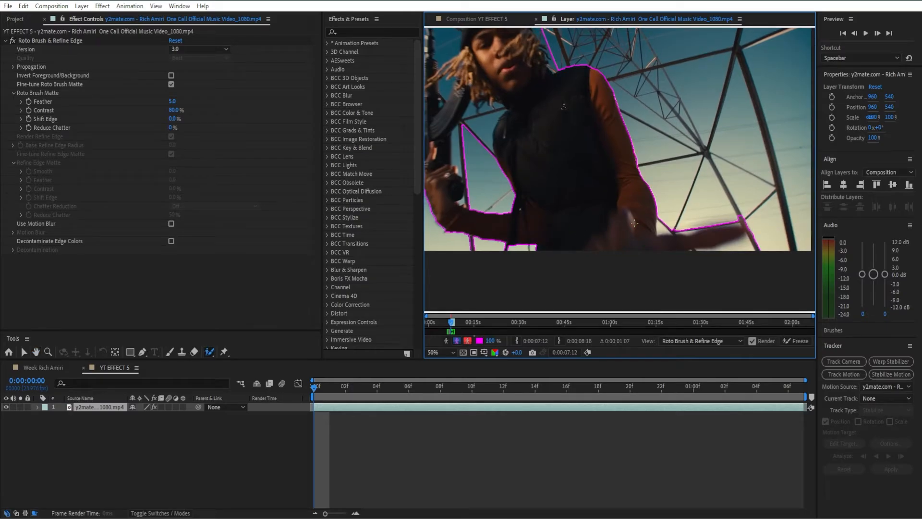
left_click_drag(511, 183, 587, 245)
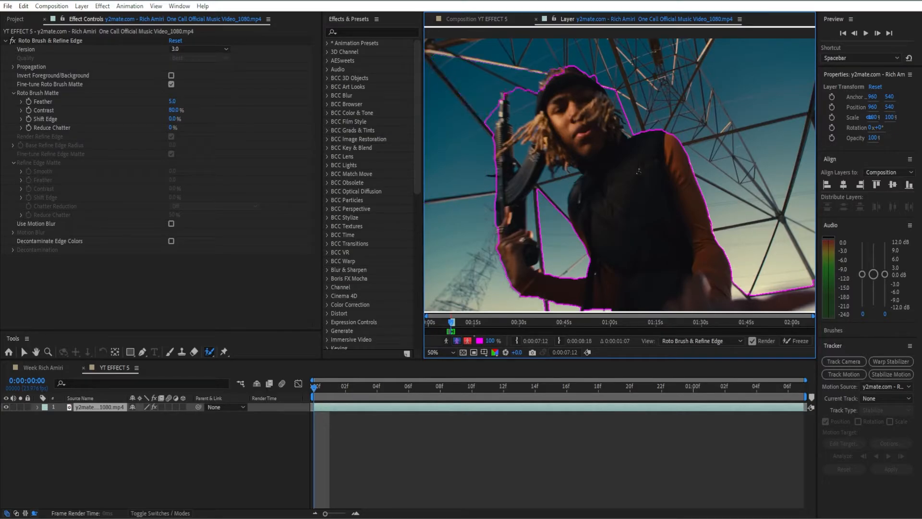
Refine the first frame's selection around the rifle, hair and outstretched hand with foreground and background Roto Brush strokes
scroll(521, 101, "up", 4)
left_click_drag(546, 171, 539, 225)
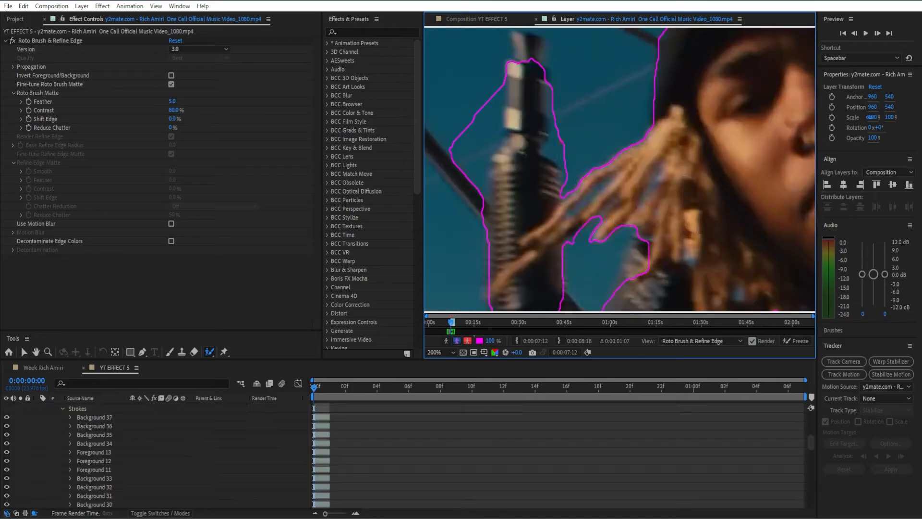
left_click_drag(553, 89, 553, 167)
mouse_move(597, 142)
left_mouse_down()
mouse_move(642, 183)
mouse_move(583, 144)
left_mouse_up()
left_click_drag(720, 178, 729, 170)
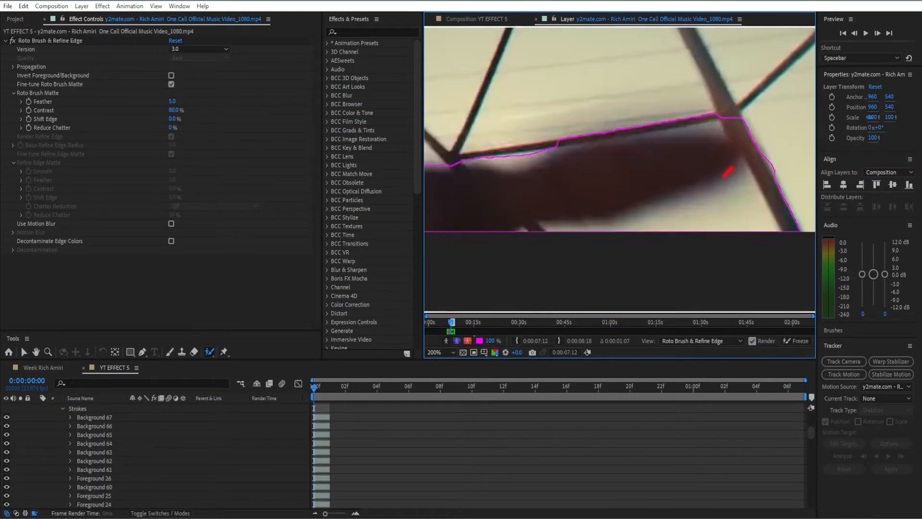
scroll(675, 239, "down", 4)
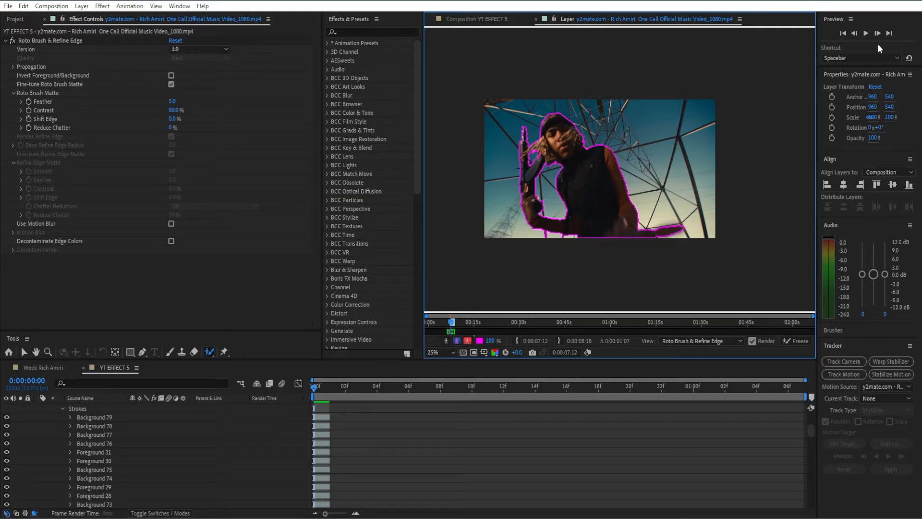
Inspect the first frame's outline along the arm and hand, and check how it propagates up to frame 0:00:00:04
scroll(659, 250, "up", 3)
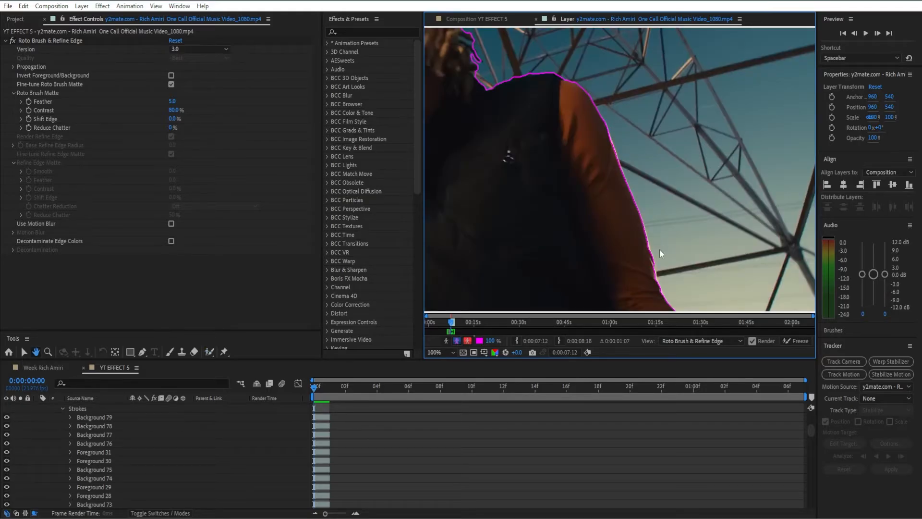
left_click_drag(661, 255, 672, 158)
left_click_drag(726, 250, 654, 200)
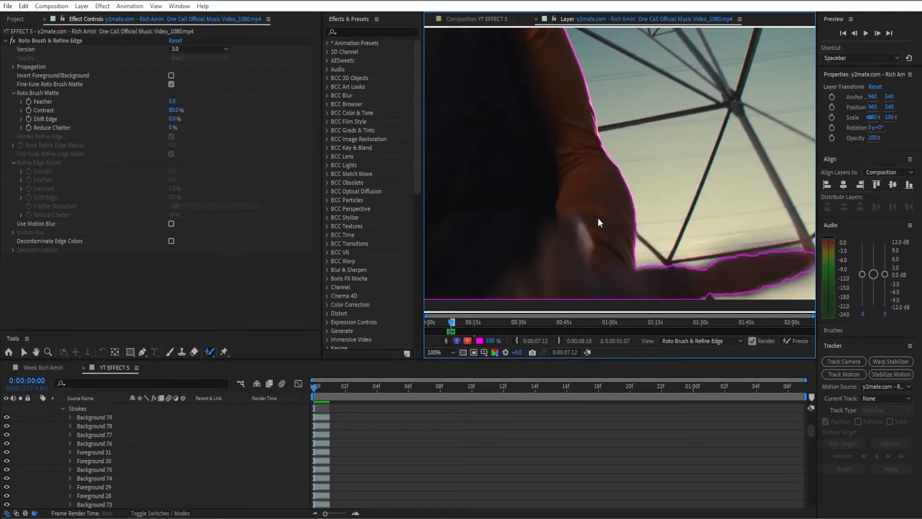
scroll(534, 197, "down", 3)
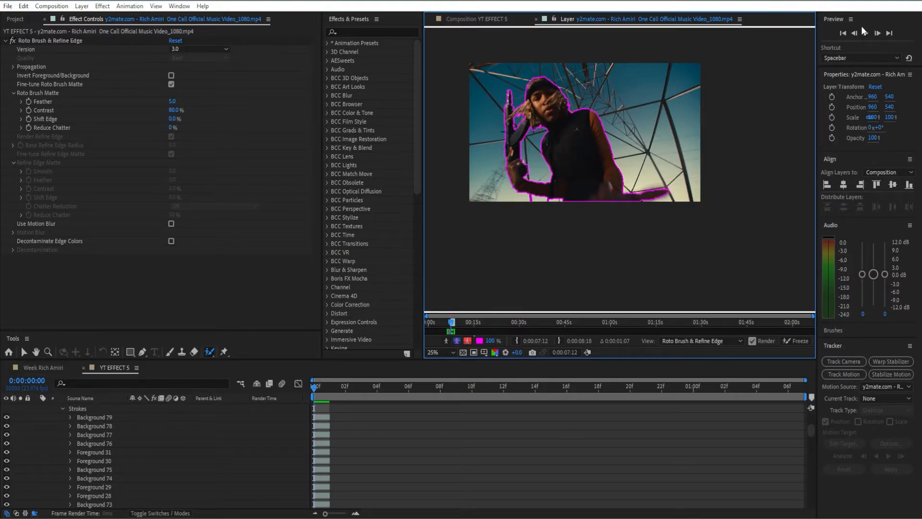
left_click(877, 33)
left_click(878, 33)
left_click(878, 33)
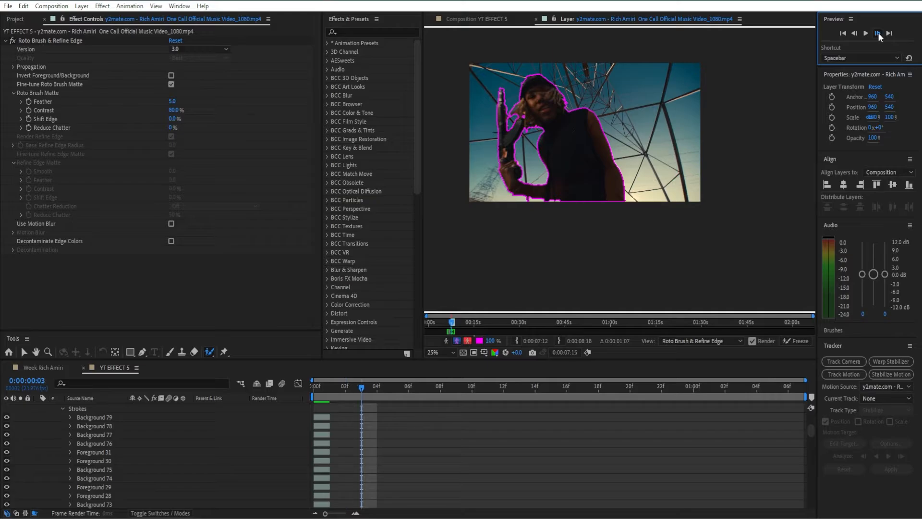
left_click(877, 33)
scroll(530, 80, "up", 3)
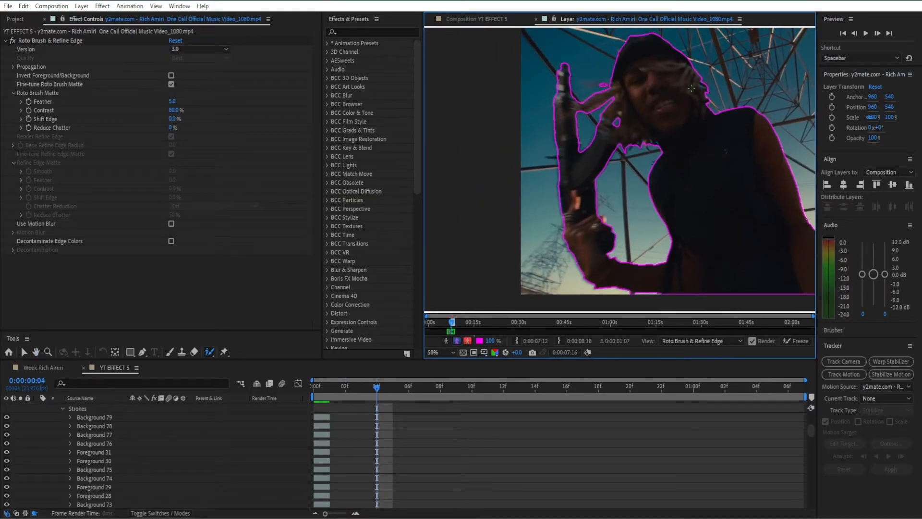
Correct the outline between the rifle and the hair with Roto Brush strokes on frames 0:00:00:03 and 0:00:00:02
left_click(854, 32)
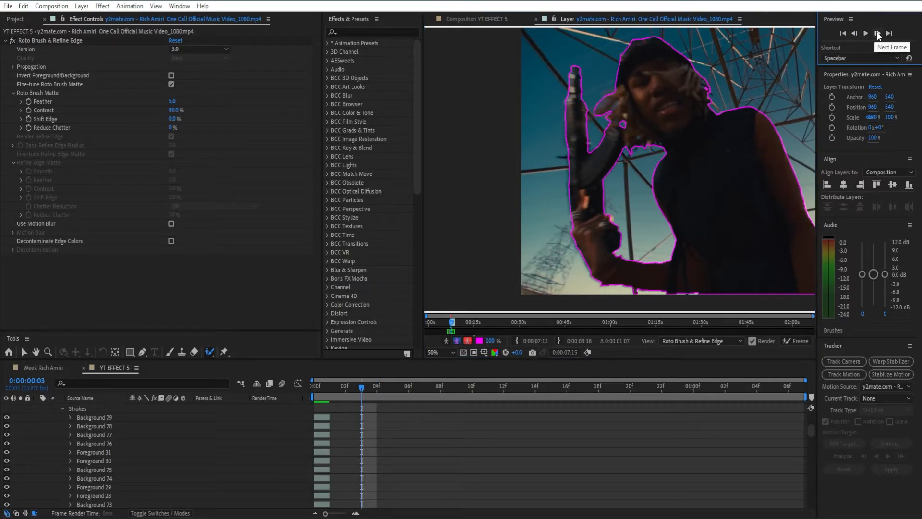
left_click_drag(623, 121, 633, 119)
left_click(855, 34)
left_click(855, 34)
Go through the remaining frames one at a time to 0:00:01:05 to check the propagated outline
triple_click(876, 34)
triple_click(876, 34)
left_click(877, 34)
double_click(876, 34)
scroll(733, 148, "down", 3)
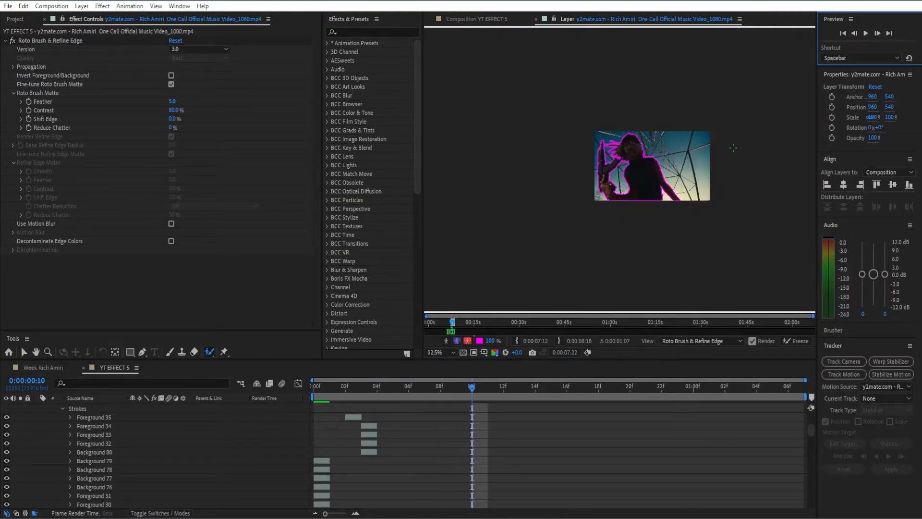
scroll(733, 148, "up", 1)
triple_click(876, 35)
double_click(875, 34)
double_click(875, 35)
triple_click(875, 34)
double_click(875, 34)
triple_click(876, 34)
triple_click(875, 34)
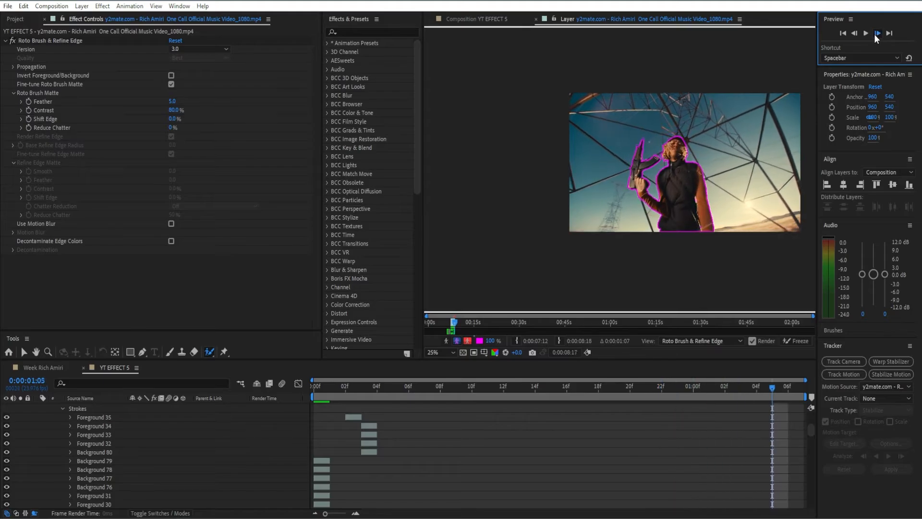
left_click(855, 33)
Reduce the layer's listed properties to its effects, move to 0:00:00:17 and return to the composition view
scroll(706, 458, "up", 10)
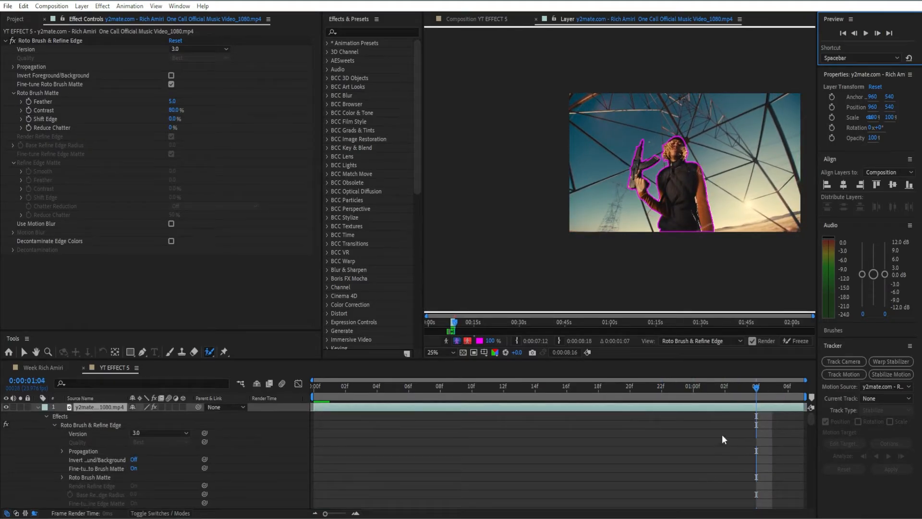
key("e")
left_click_drag(760, 385, 584, 396)
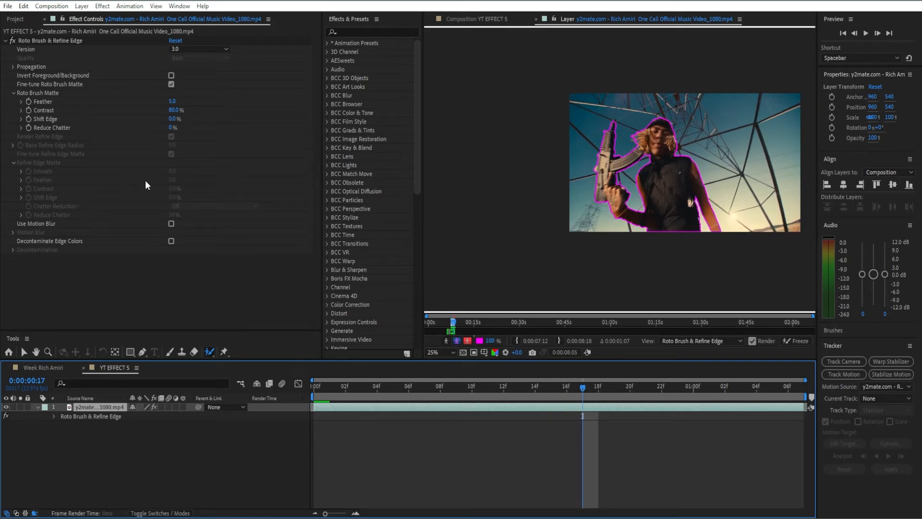
left_click(469, 17)
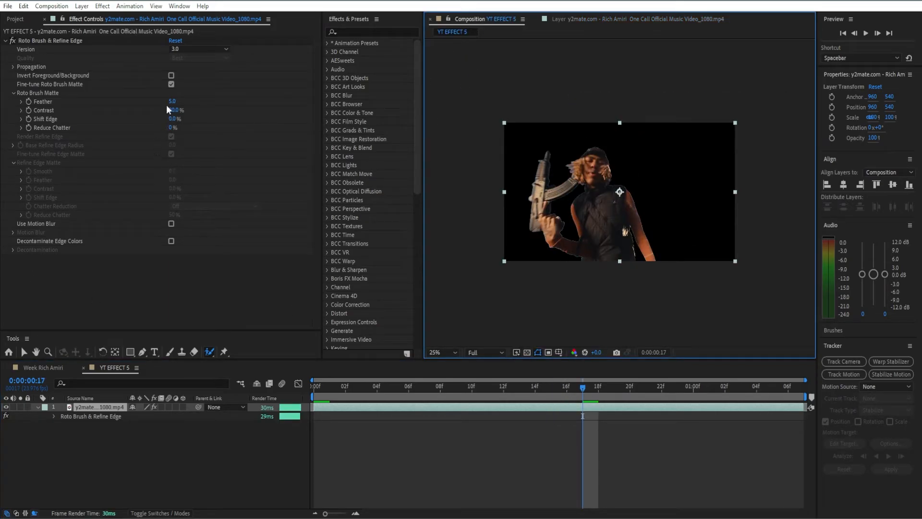
Soften and tighten the Roto Brush matte by setting Feather to 24.5 and Shift Edge to -41%
left_click_drag(177, 100, 238, 95)
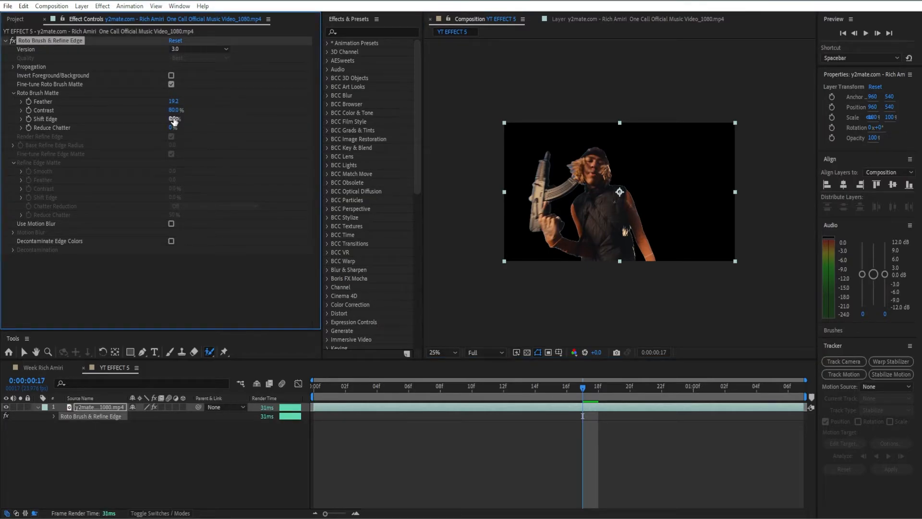
left_click_drag(167, 120, 420, 121)
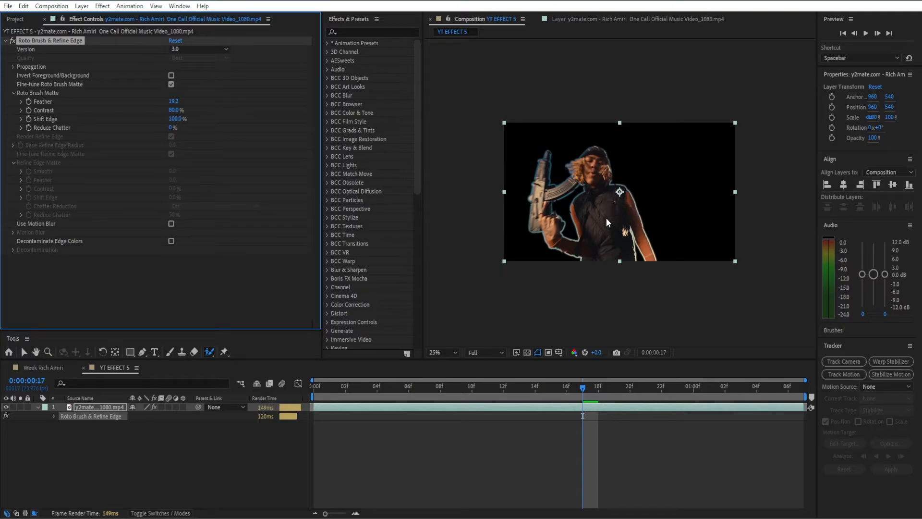
left_click_drag(177, 119, 89, 129)
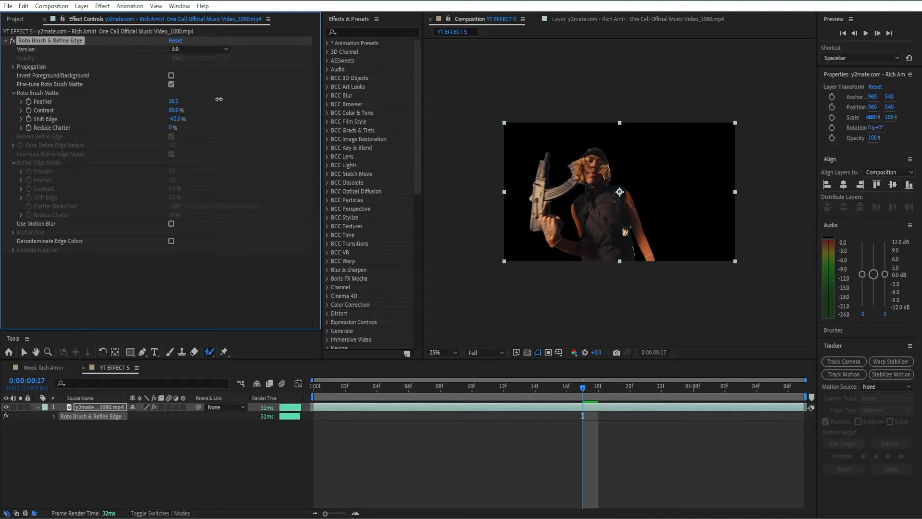
mouse_move(194, 101)
left_mouse_down()
mouse_move(137, 110)
mouse_move(212, 103)
mouse_move(114, 123)
mouse_move(192, 99)
left_mouse_up()
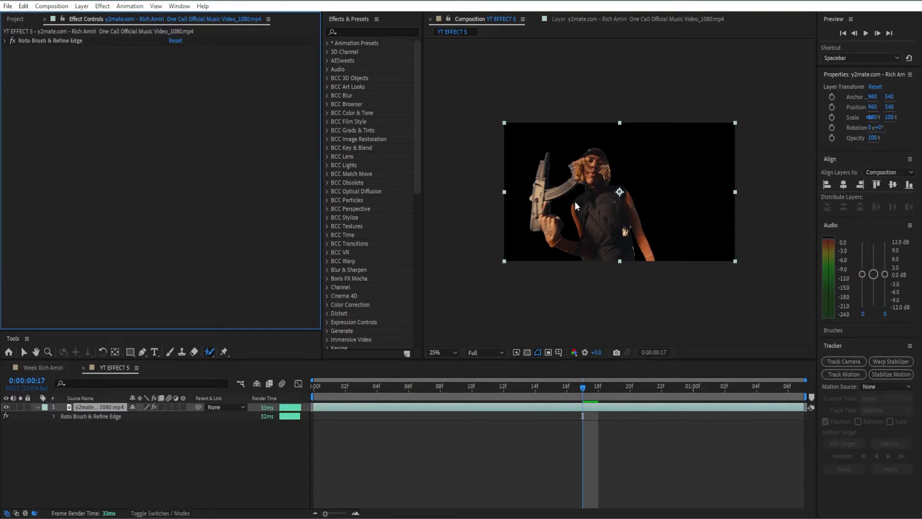
Duplicate the rotoscoped layer and delete the Roto Brush & Refine Edge effect from the lower copy
left_click(465, 409)
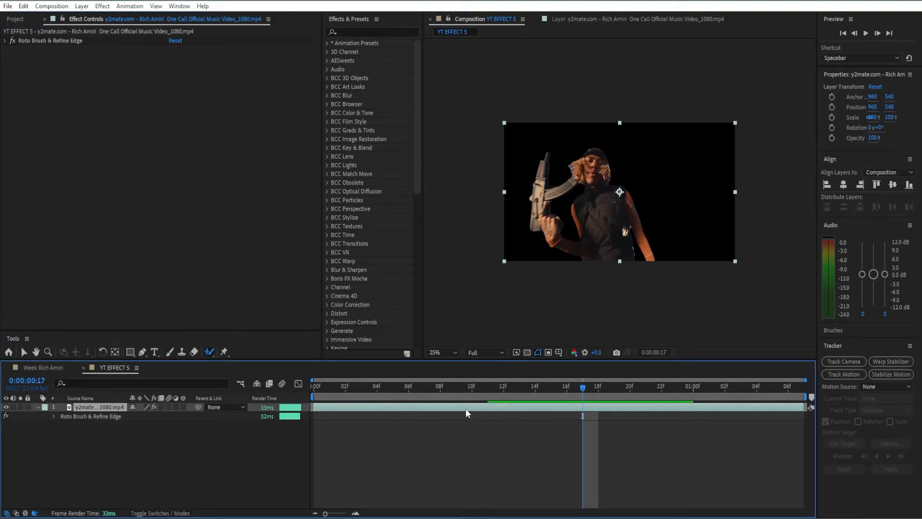
key("ctrl+d")
left_click(452, 416)
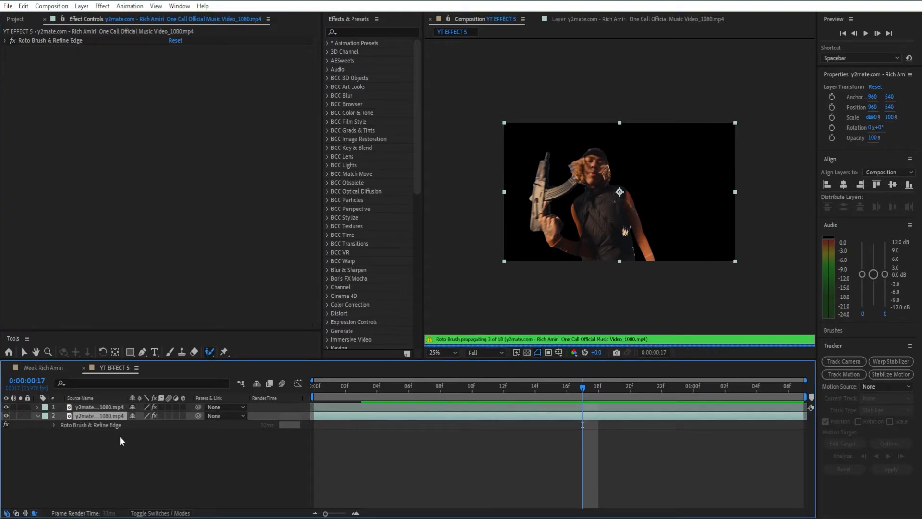
left_click(86, 426)
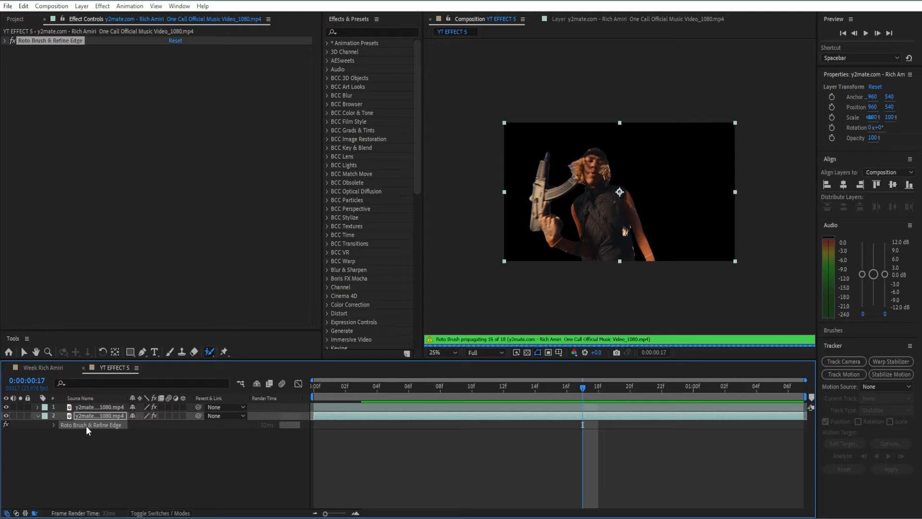
key("Delete")
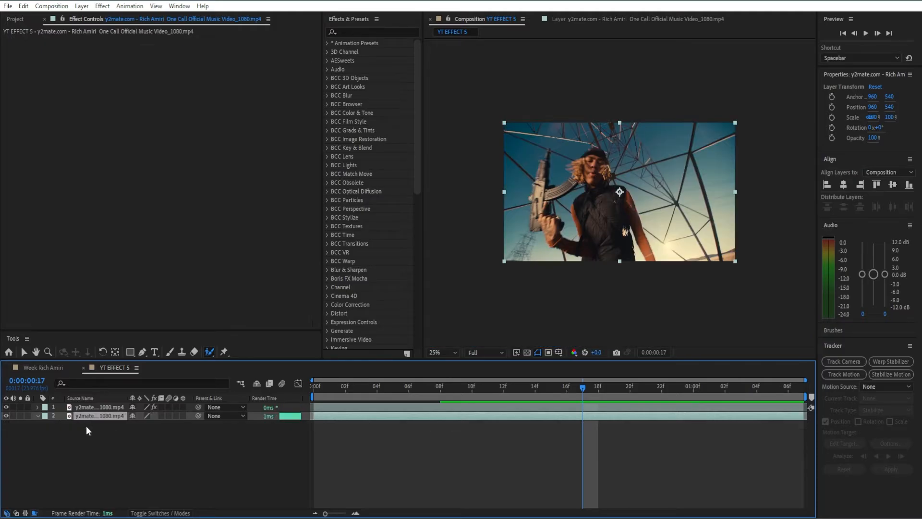
Find the Fill effect and apply it to the upper cutout layer
left_click(110, 406)
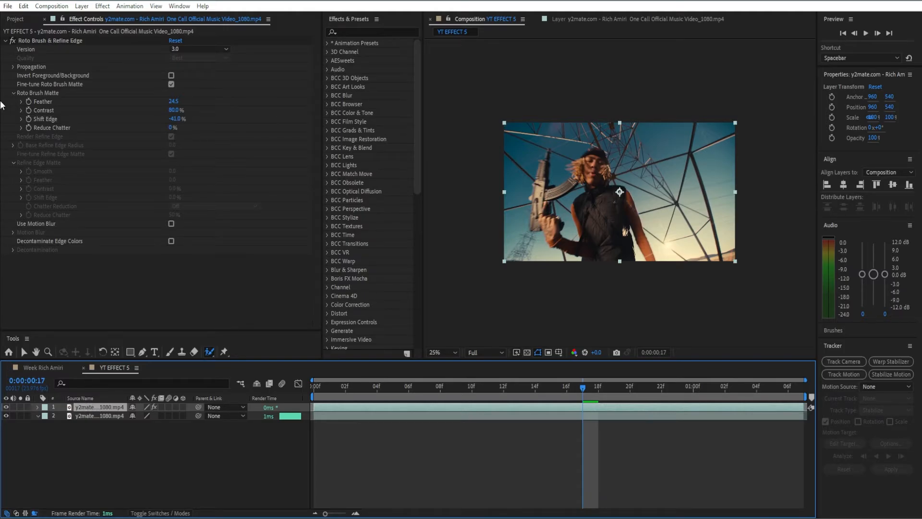
left_click(7, 41)
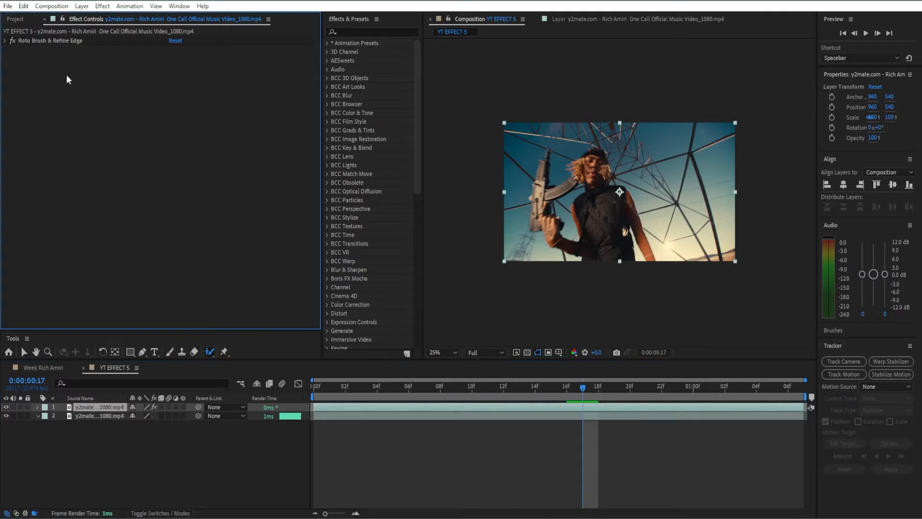
left_click(375, 32)
type("fill")
left_click_drag(361, 130, 136, 113)
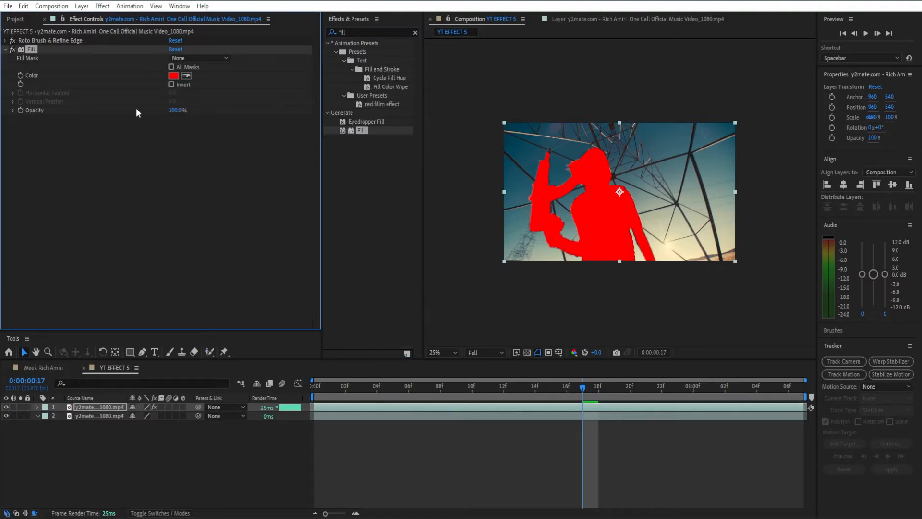
Set the upper cutout's Fill color to white (FFFFFF)
left_click(174, 77)
left_click_drag(284, 179, 247, 280)
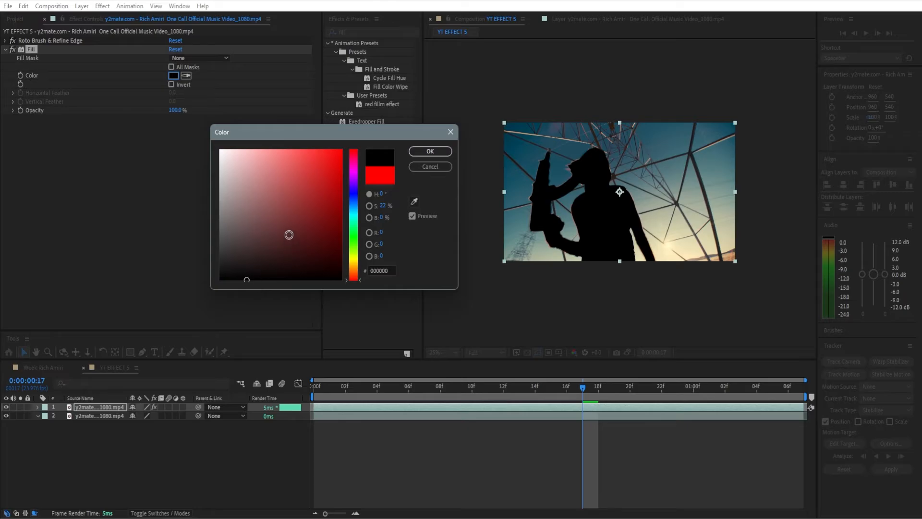
left_click_drag(288, 234, 196, 154)
left_click_drag(263, 157, 216, 146)
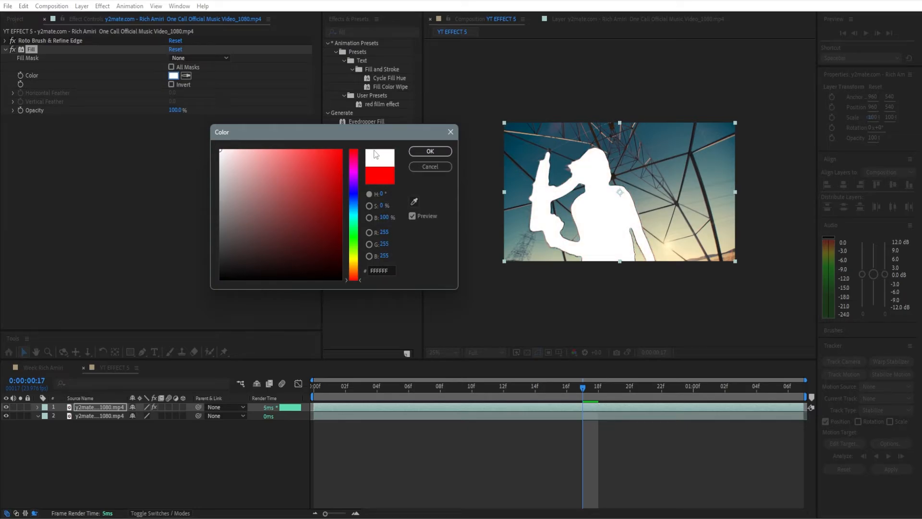
left_click(430, 151)
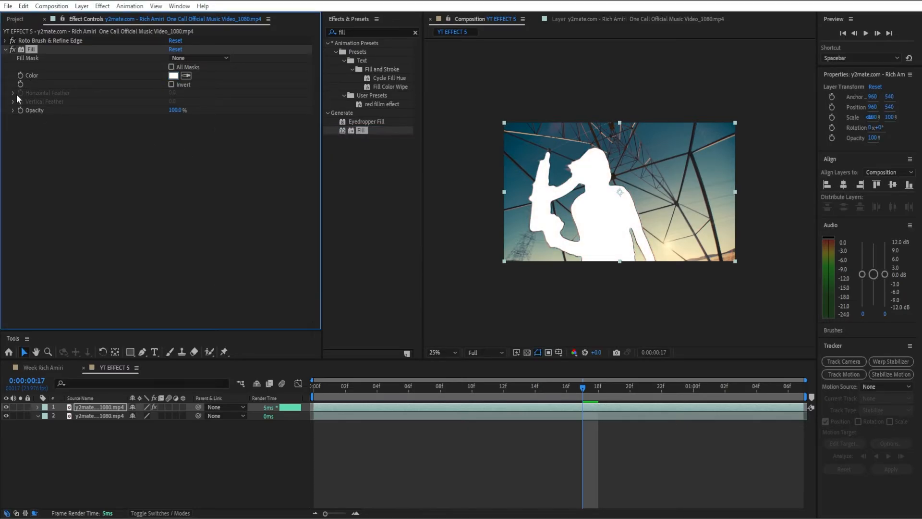
Expand and soften the cutout's Roto Brush matte by setting Shift Edge to 100% and Feather to 35.8
left_click(6, 41)
mouse_move(175, 118)
left_mouse_down()
mouse_move(252, 112)
mouse_move(173, 103)
left_mouse_up()
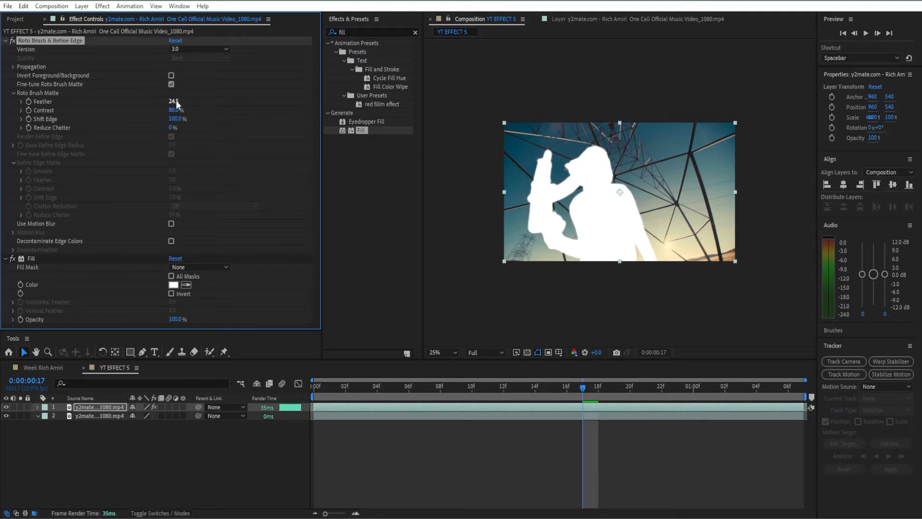
left_click_drag(581, 383, 509, 391)
left_click_drag(173, 101, 246, 117)
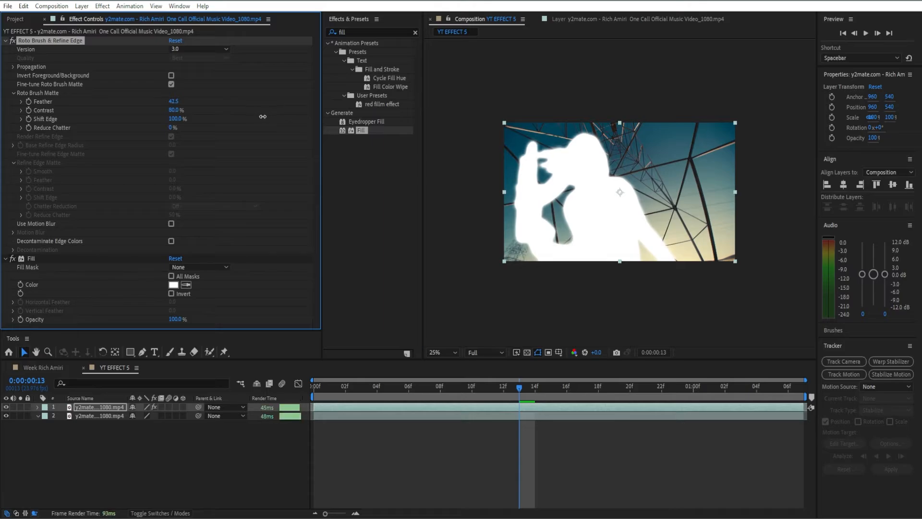
left_click(5, 41)
Set the cutout's Fill color to black (000000) and preview it around 0:00:00:15
left_click(173, 76)
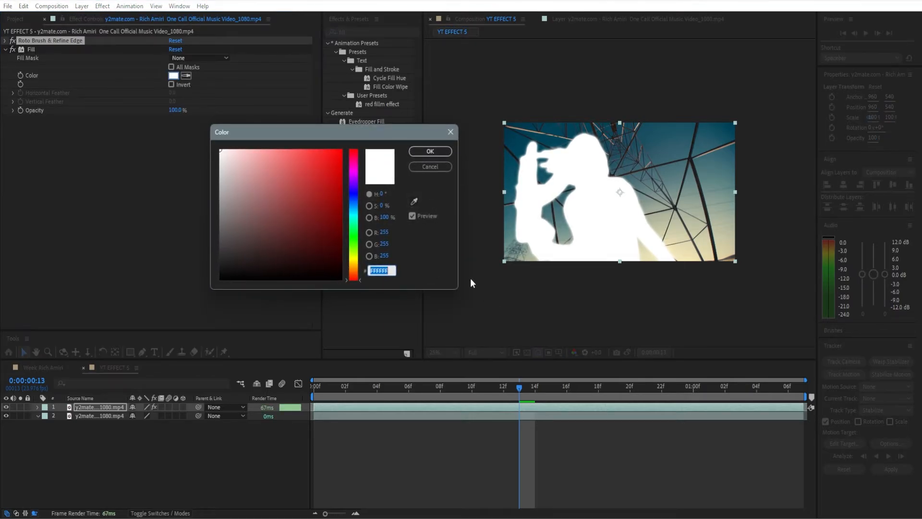
left_click_drag(289, 254, 261, 279)
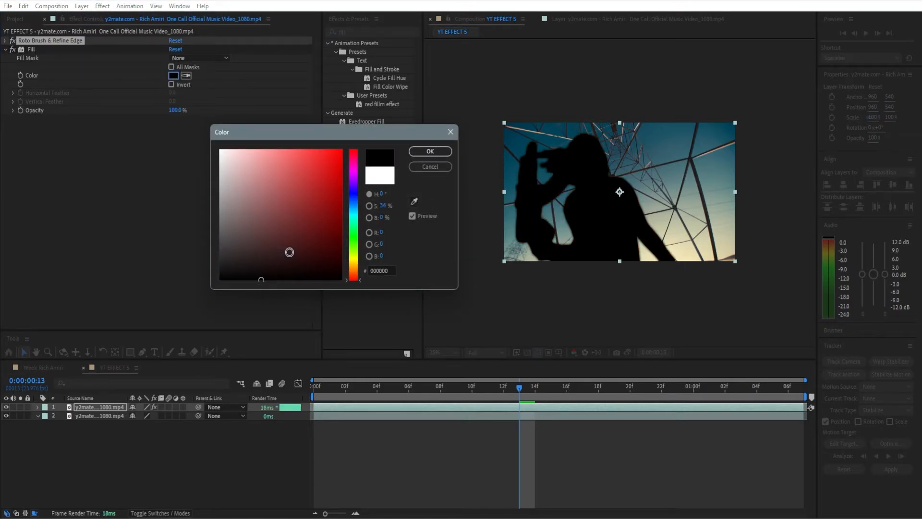
left_click(425, 151)
left_click(452, 387)
left_click_drag(451, 387, 555, 374)
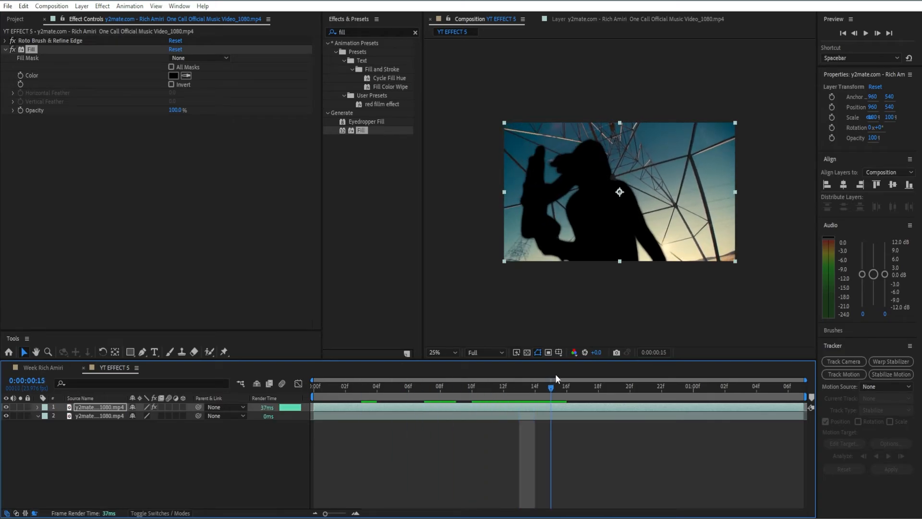
Set the cutout's Fill color to pure red (FF0000) and collapse the Fill settings
left_click(174, 74)
left_click_drag(315, 202, 407, 125)
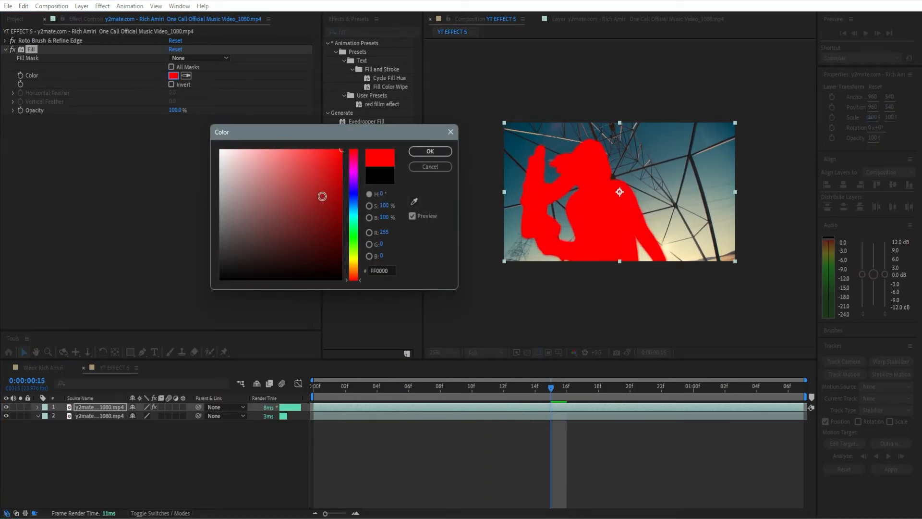
left_click(437, 151)
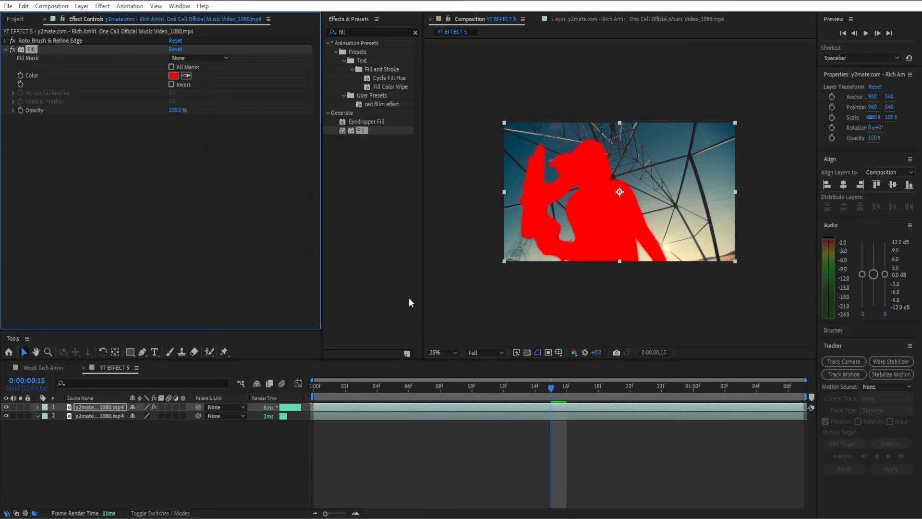
left_click(4, 50)
Search the effects for "glow" and apply the Stylize Glow effect to the cutout layer
left_click(416, 33)
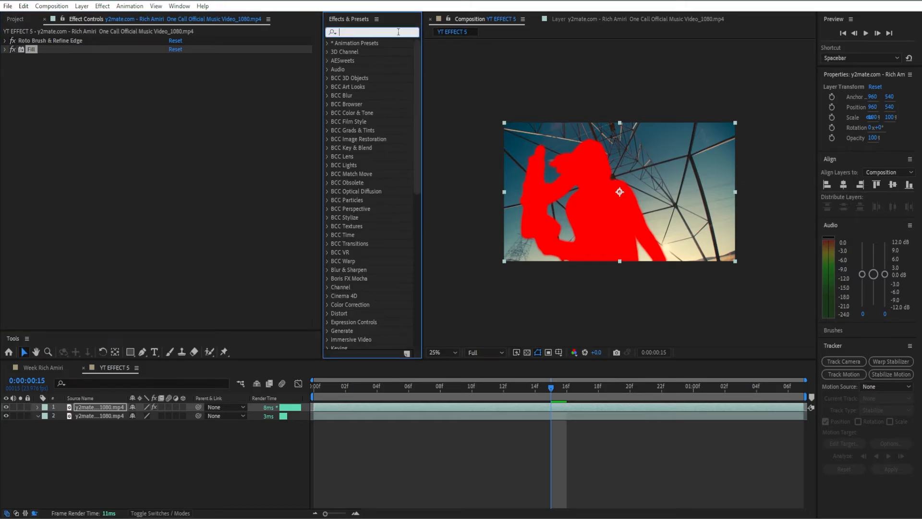
type("glow")
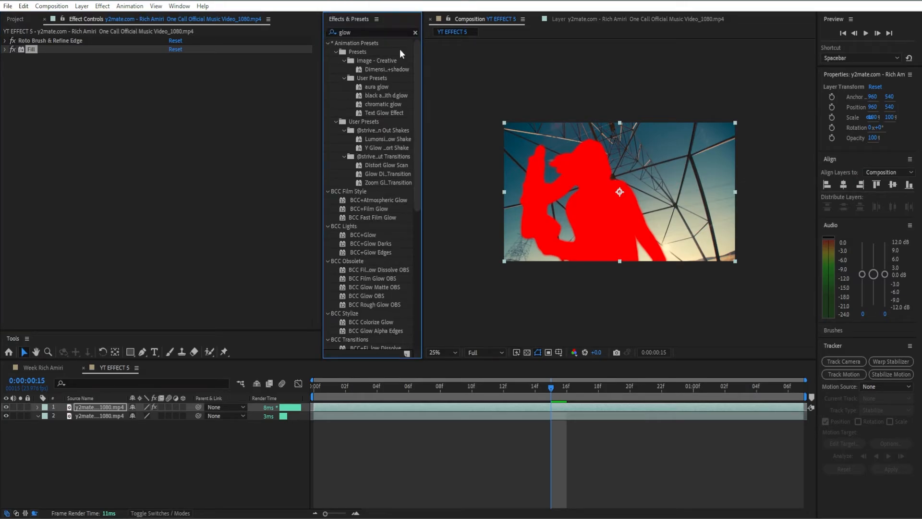
scroll(356, 283, "down", 10)
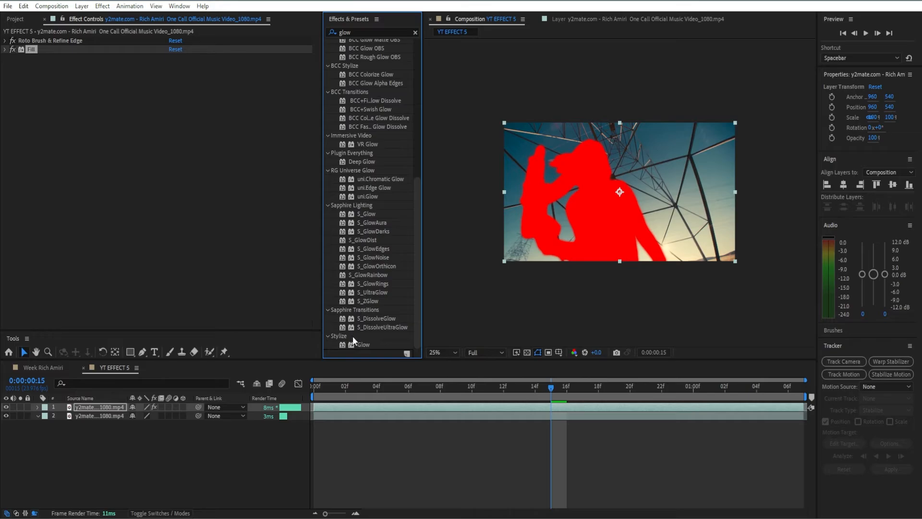
double_click(361, 345)
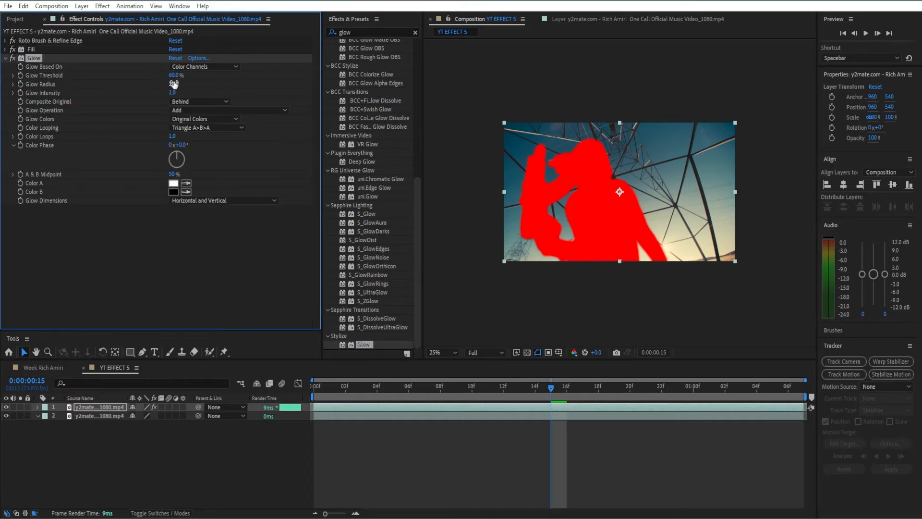
Set the Glow Radius to 87, collapse the effect and deselect the layer
left_click(174, 85)
type("87")
key("Return")
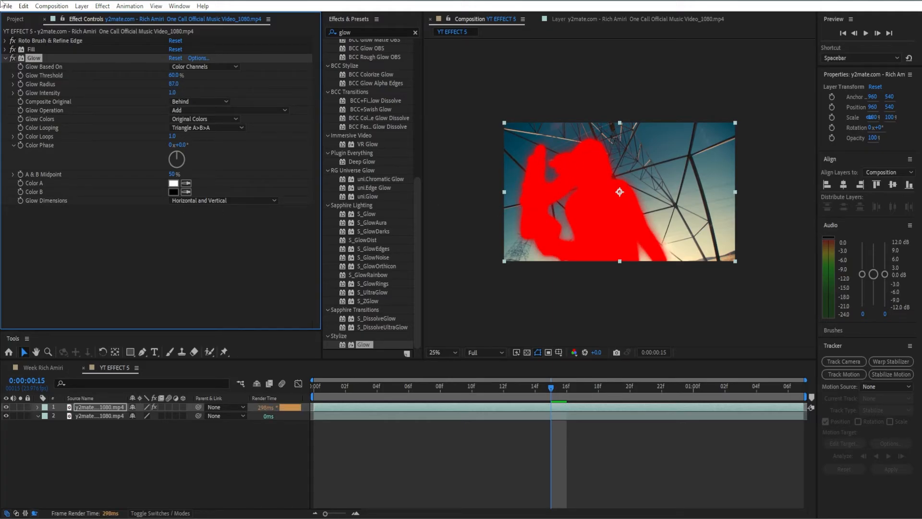
left_click(13, 58)
left_click(537, 426)
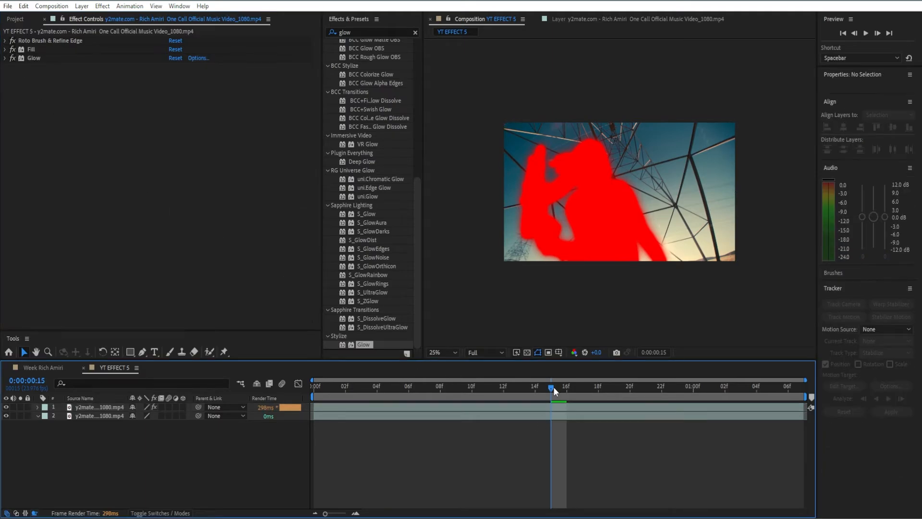
Split the cutout layer at 0:00:00:03 and 0:00:00:04 and remove the part before frame 3
mouse_move(551, 387)
left_mouse_down()
mouse_move(429, 405)
mouse_move(361, 387)
mouse_move(325, 401)
mouse_move(353, 386)
mouse_move(375, 390)
left_mouse_up()
left_click(429, 407)
key("ctrl+shift+d")
key("ctrl+z")
key("ctrl+shift+d")
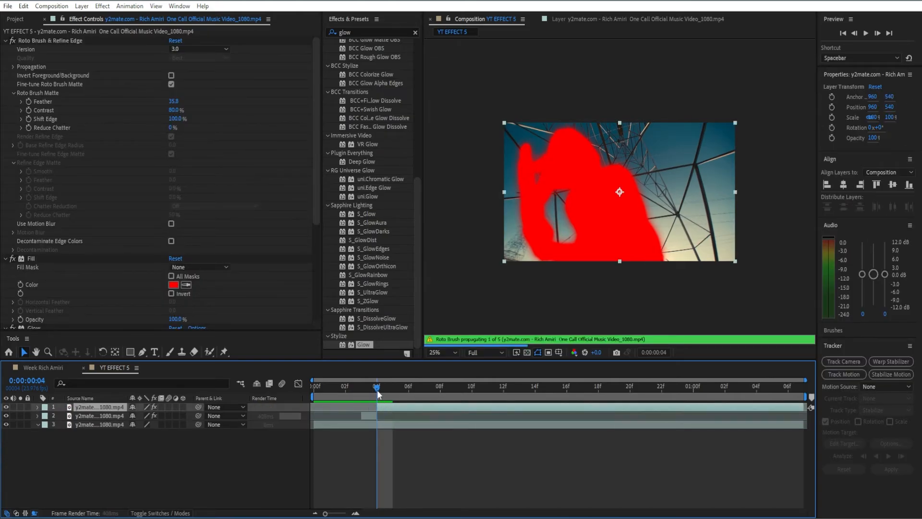
Split the cutout at 0:00:00:05 and 0:00:00:08, deleting the segments between frames 4 and 5 and between 5 and 8
left_click(390, 387)
key("ctrl+shift+d")
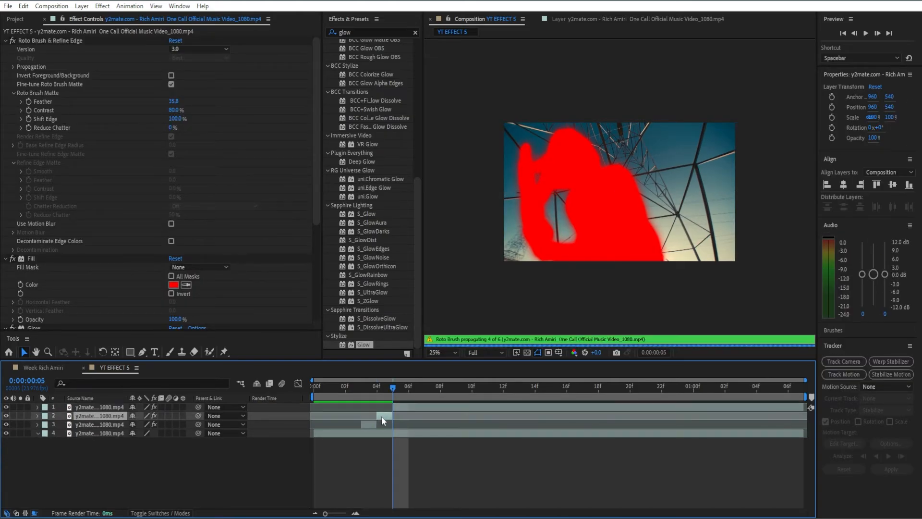
key("Delete")
mouse_move(388, 390)
left_mouse_down()
mouse_move(318, 404)
mouse_move(367, 400)
mouse_move(359, 392)
mouse_move(437, 391)
left_mouse_up()
left_click(439, 407)
key("ctrl+shift+d")
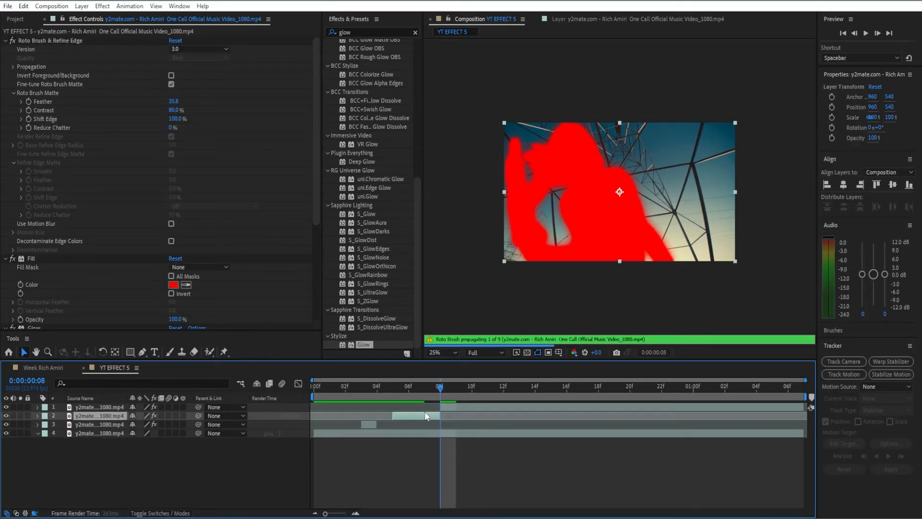
key("Delete")
Split the remaining cutout layer at every frame from 0:00:00:09 to 0:00:00:12
left_click_drag(440, 388, 503, 388)
left_click(463, 407)
key("ctrl+shift+d")
key("ctrl+shift+d")
key("ctrl+shift+d")
key("ctrl+shift+d")
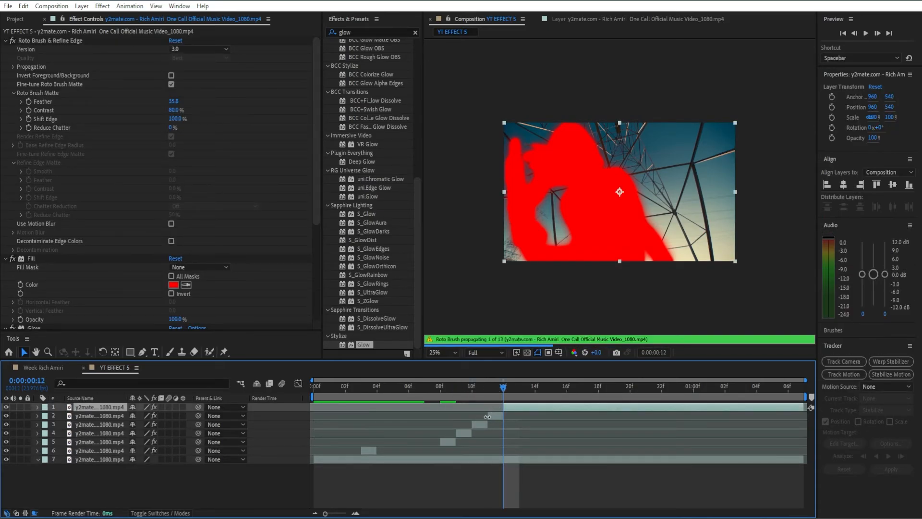
left_click(482, 421)
key("Delete")
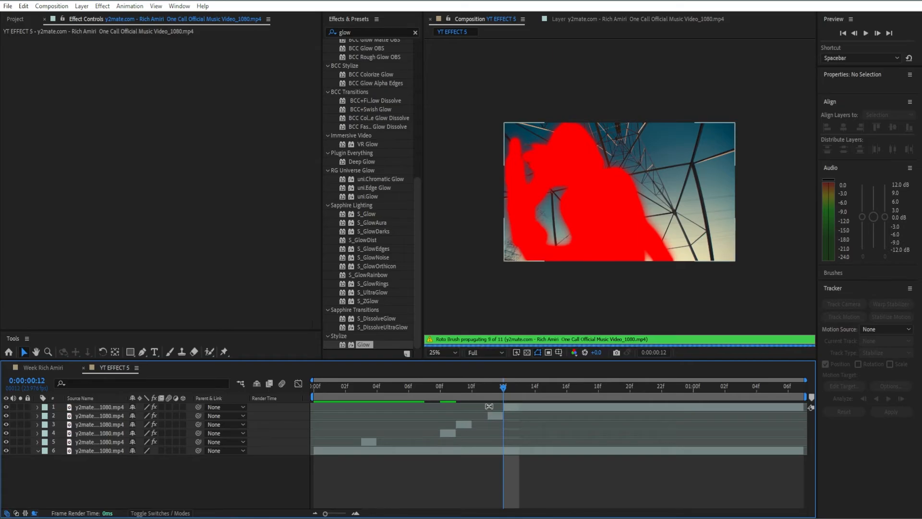
key("ctrl+z")
Split the cutout at 0:00:00:13 and delete the one-frame segments starting at frames 9 and 11
left_click(512, 407)
key("ctrl+shift+d")
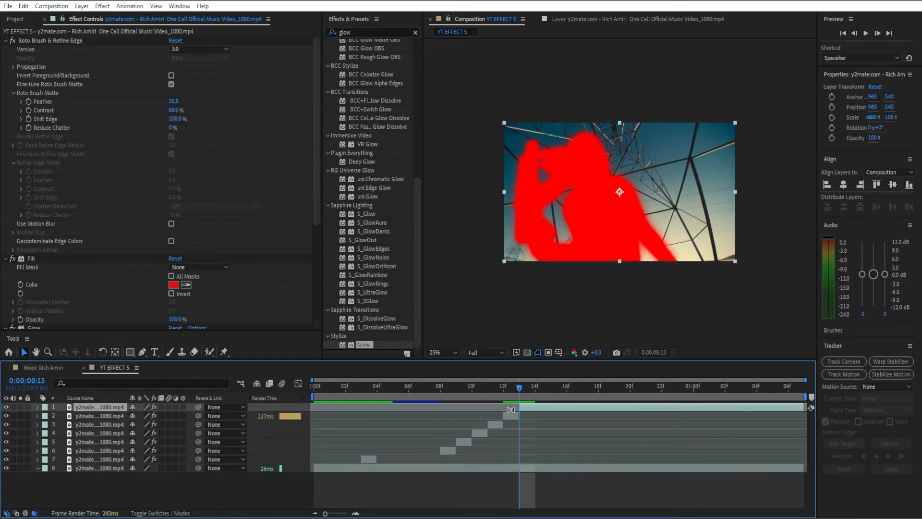
left_click(498, 424)
key("Delete")
left_click(467, 434)
key("Delete")
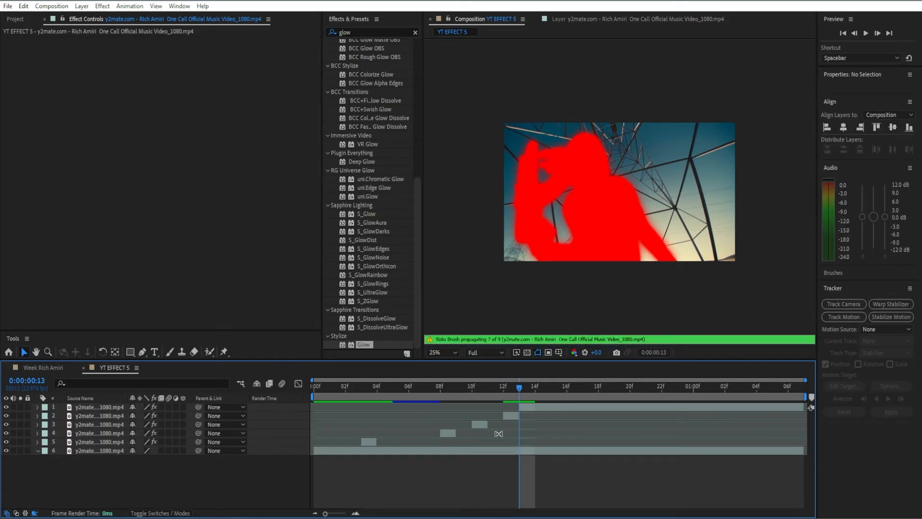
Split the cutout at 0:00:00:16 and 0:00:00:18, deleting the segment between frames 13 and 16
left_click(449, 434)
left_click_drag(518, 388, 585, 397)
left_click(573, 408)
key("ctrl+shift+d")
left_click(540, 416)
key("Delete")
left_click(615, 406)
key("ctrl+shift+d")
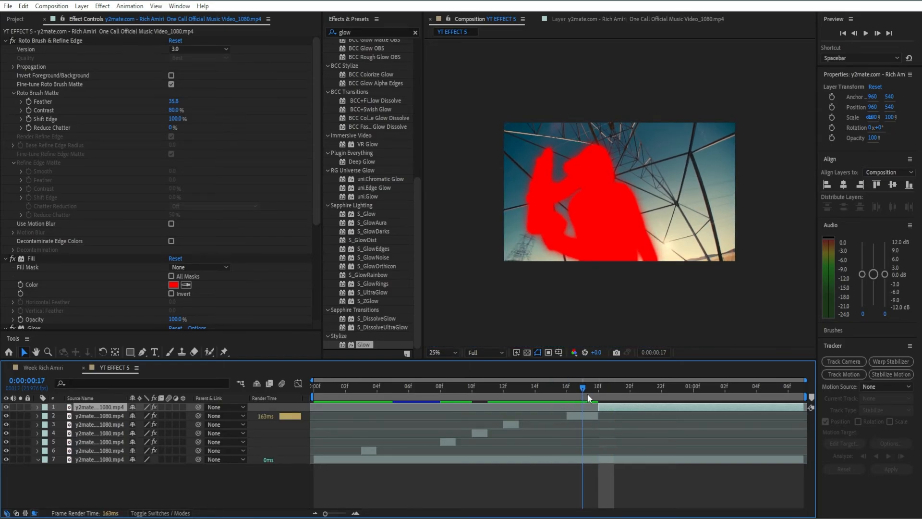
Split the cutout at 0:00:01:00 and delete the segment between 0:00:00:18 and that point
left_click_drag(588, 394, 696, 393)
key("ctrl+shift+d")
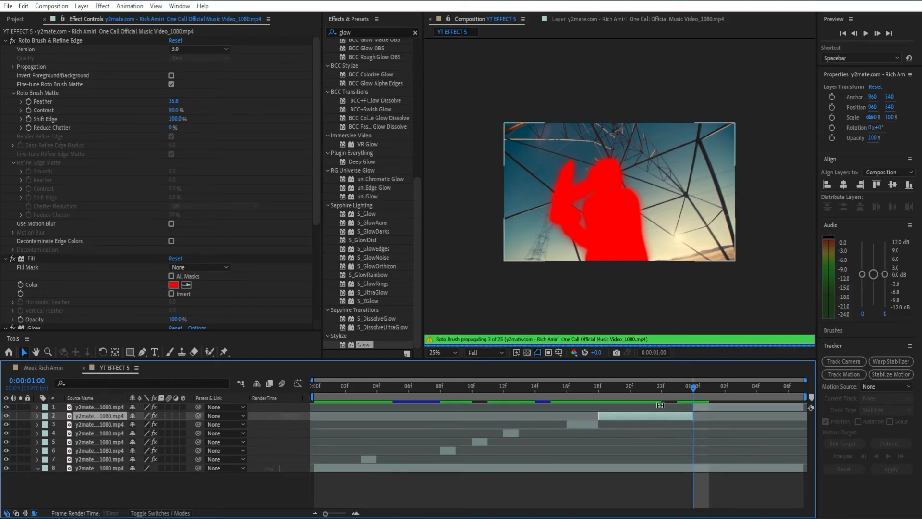
key("Delete")
Split the cutout and footage layers at 0:00:01:01 and 0:00:01:02, then delete the cutout's one-frame segment between them
key("ctrl+shift+d")
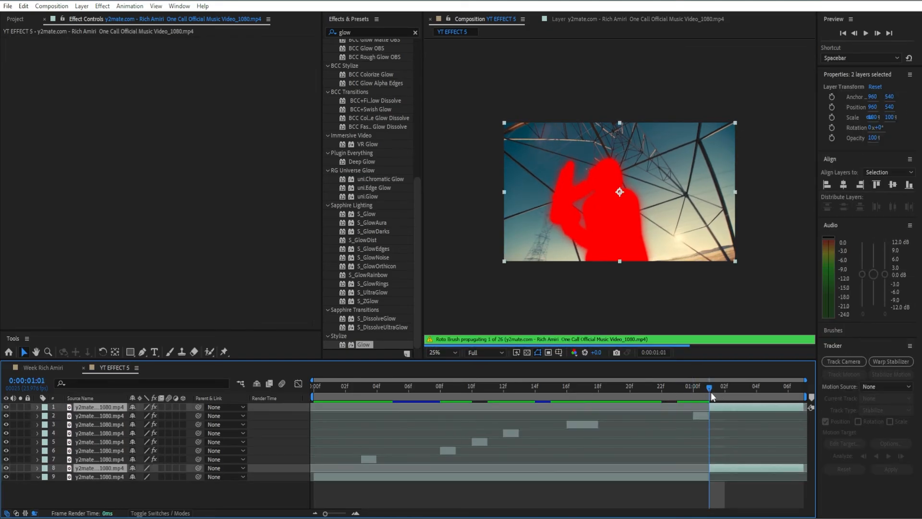
key("ctrl+shift+d")
left_click(718, 417)
key("Delete")
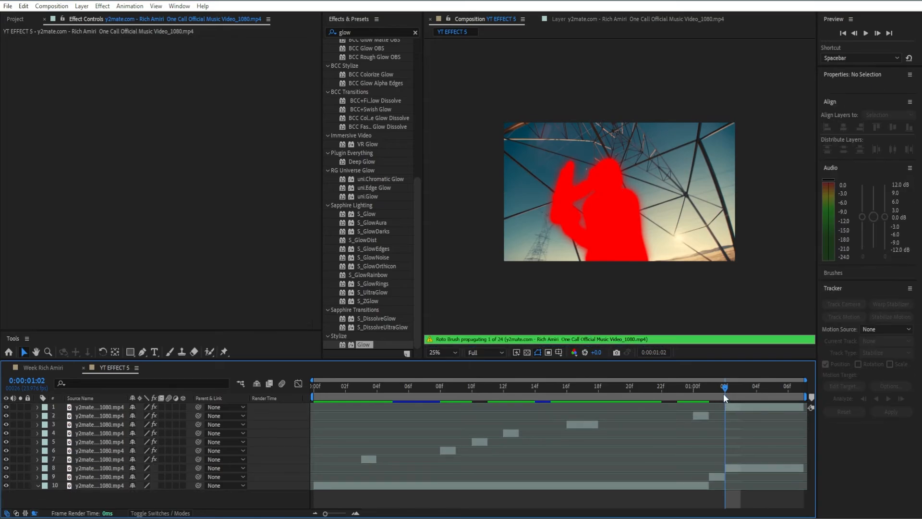
Split the last cutout segment at every frame from 0:00:01:03 to 0:00:01:06
left_click_drag(723, 393, 746, 395)
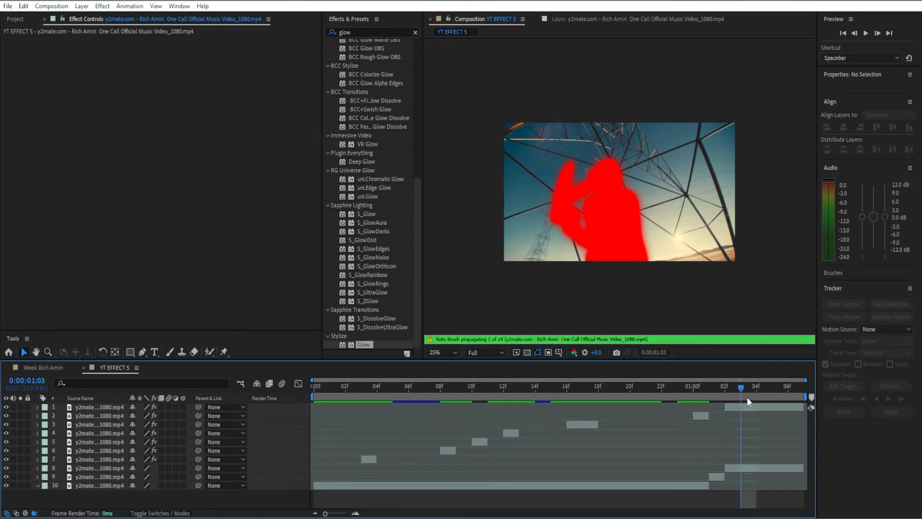
left_click(749, 406)
key("ctrl+shift+d")
key("Page_Down")
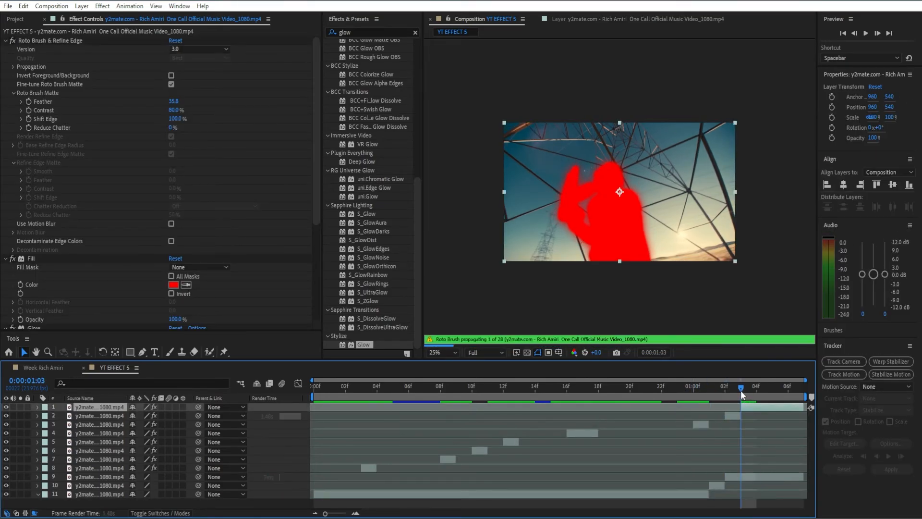
key("ctrl+shift+d")
key("Page_Down")
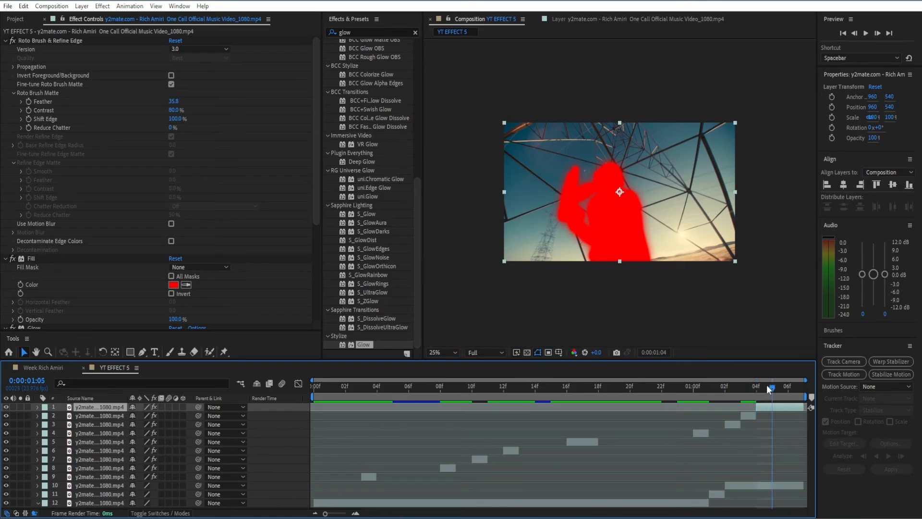
key("ctrl+shift+d")
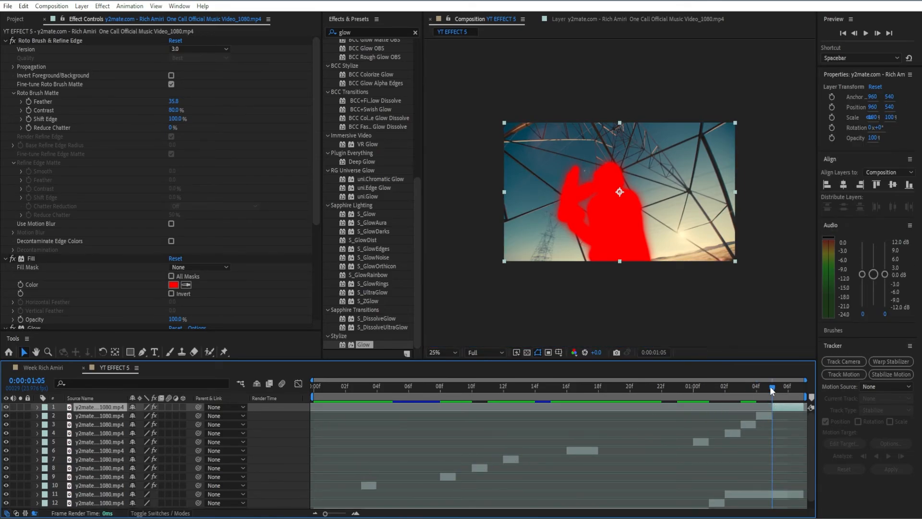
key("Page_Down")
key("ctrl+shift+d")
key("ctrl+s")
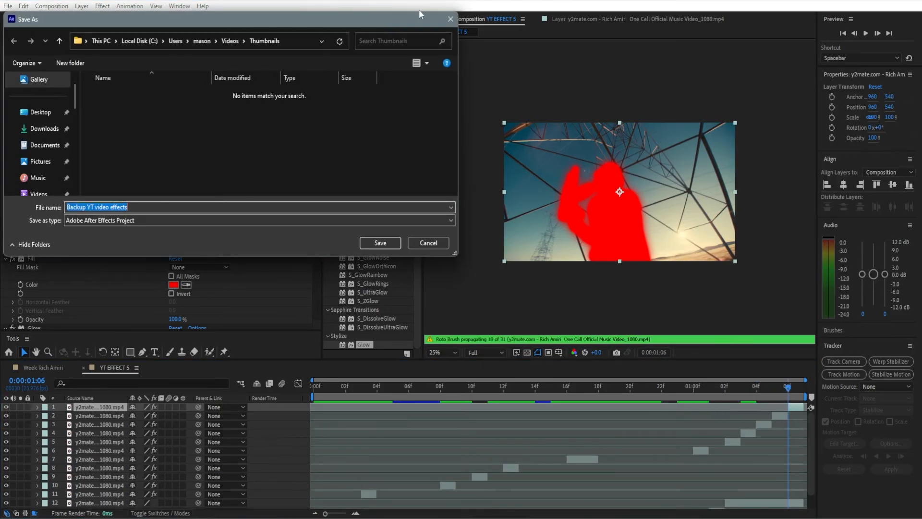
left_click(450, 21)
Delete the one-frame cutout segments starting at 0:00:01:05 and 0:00:01:03
left_click(781, 407)
left_click(779, 416)
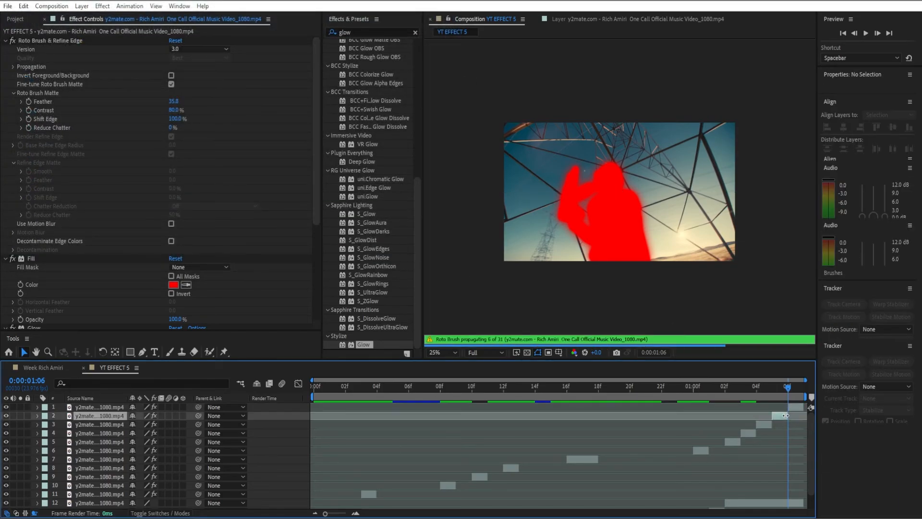
key("Delete")
left_click(751, 424)
key("Delete")
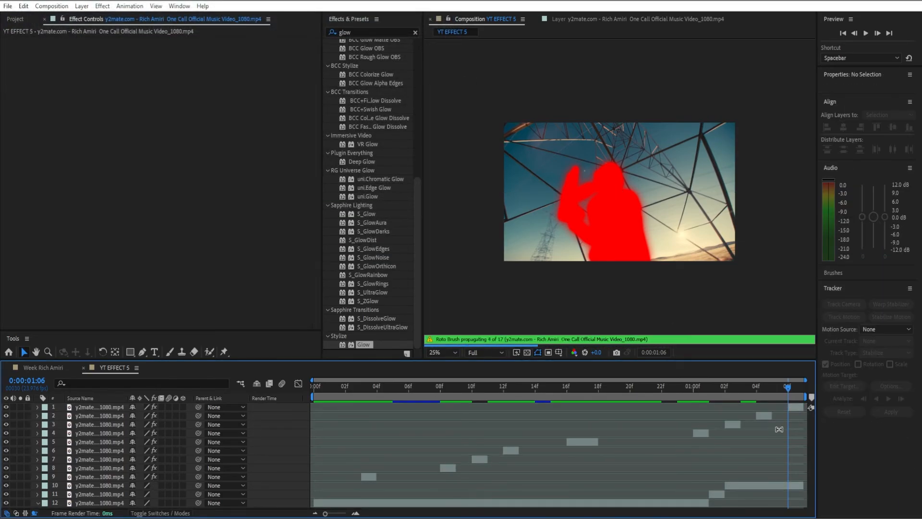
Set the Fill color of the cutout segment at 0:00:00:03 to white, FFFFFF
key("Home")
left_click_drag(723, 387, 361, 402)
left_click(369, 477)
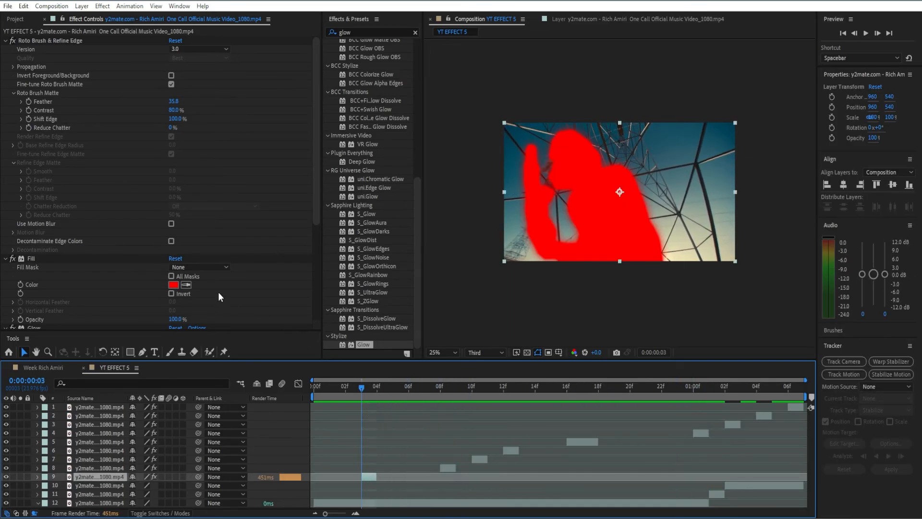
left_click(173, 285)
type("FFFFFF")
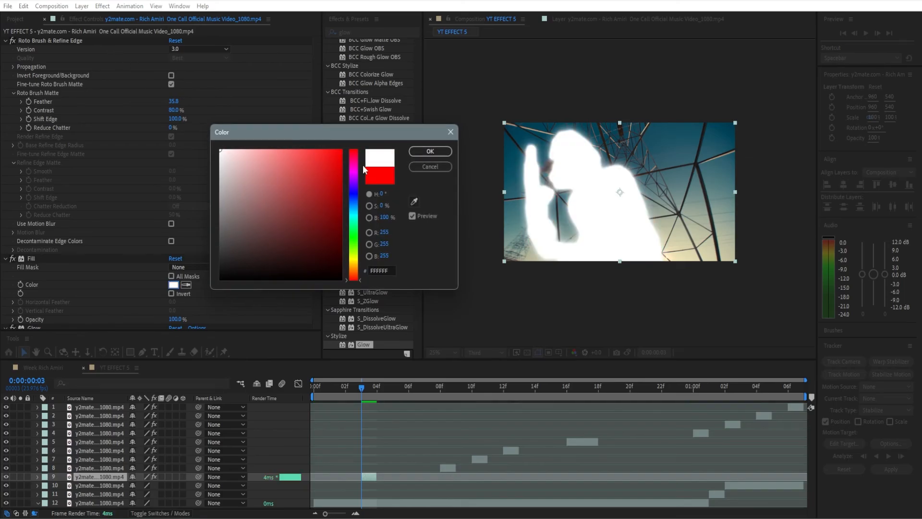
left_click(422, 151)
Set the Fill color of the cutout segments starting at 0:00:00:08 and 0:00:00:10 to white, FFFFFF
left_click(446, 468)
left_click(173, 285)
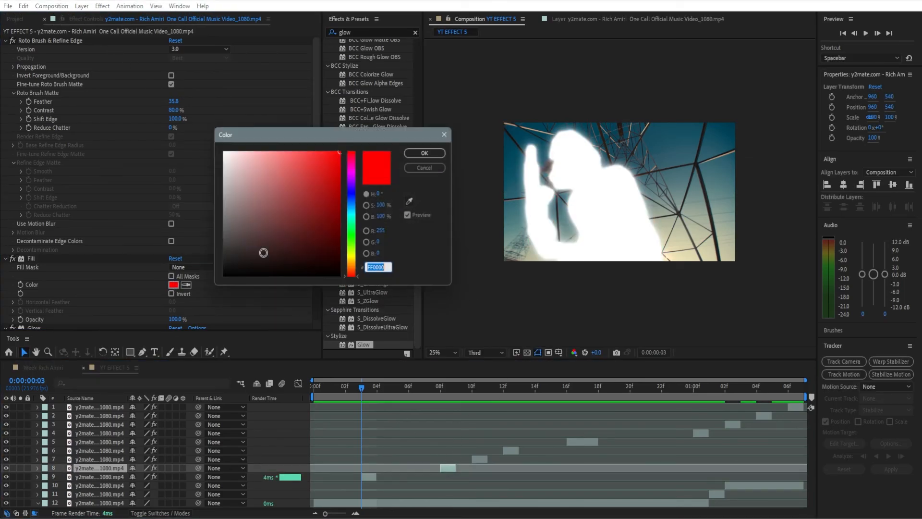
left_click(423, 152)
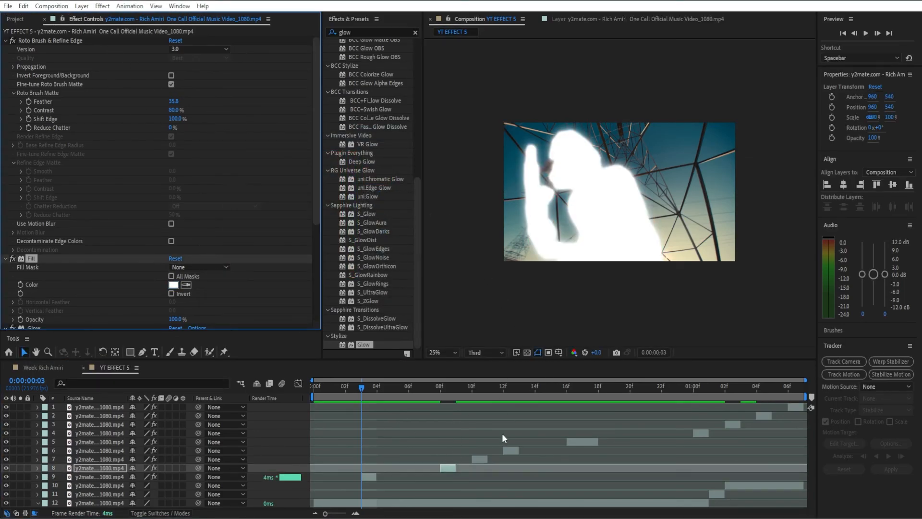
left_click(485, 460)
left_click(174, 285)
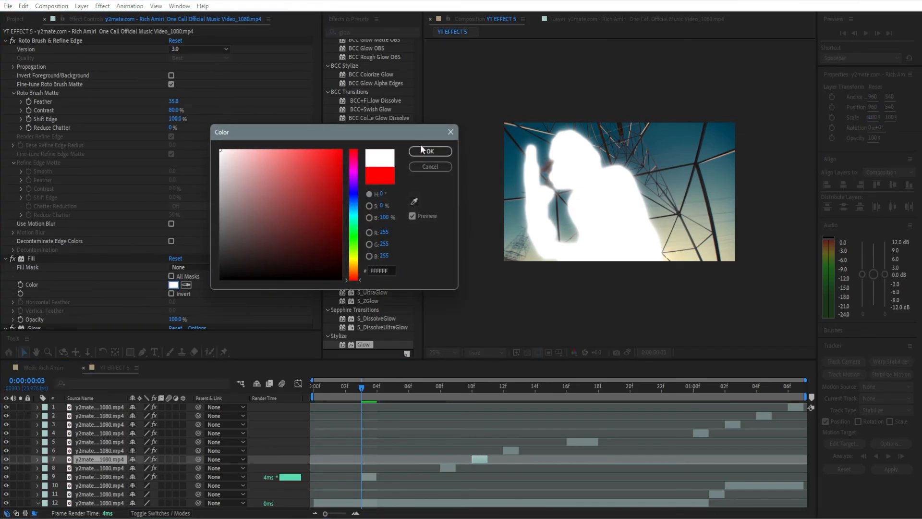
left_click(423, 152)
Change the Fill color of the cutout segments starting at 0:00:00:12 and 0:00:00:16 to white, FFFFFF
left_click(511, 450)
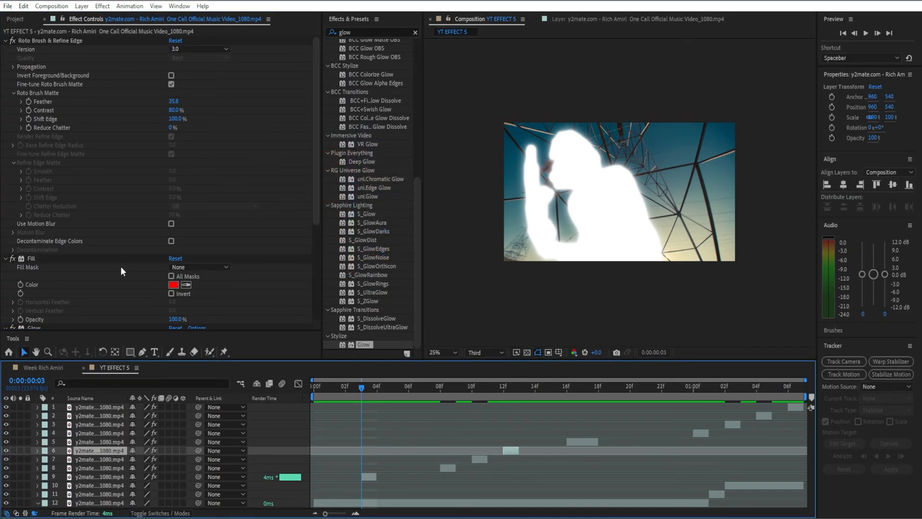
left_click(174, 284)
left_click(436, 152)
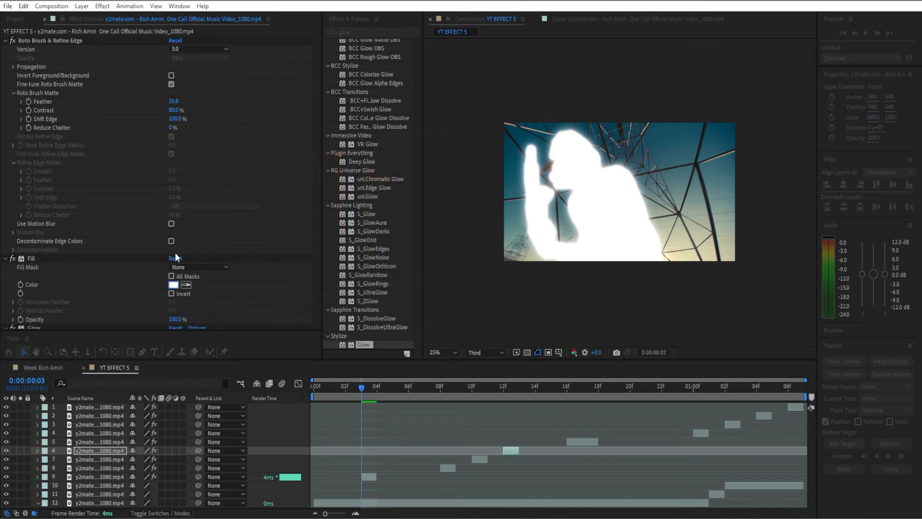
left_click(572, 437)
left_click(173, 285)
type("FFFFFF")
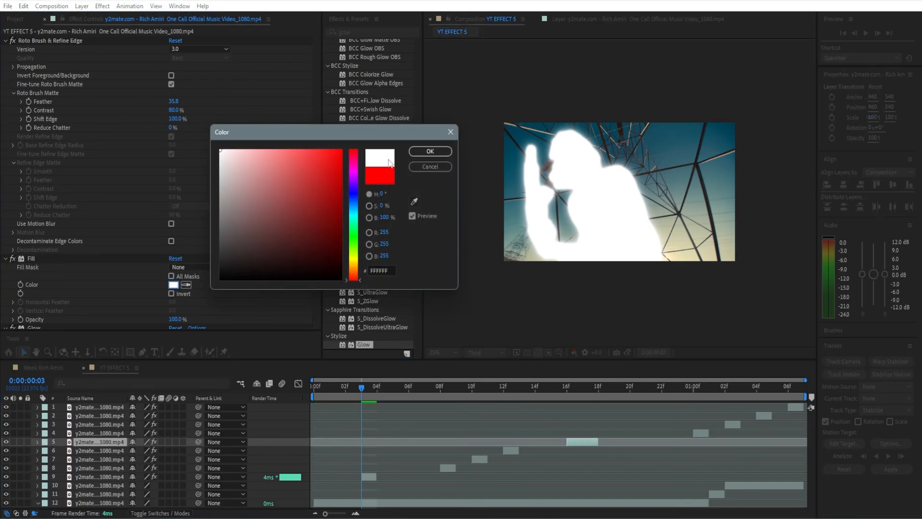
left_click(443, 153)
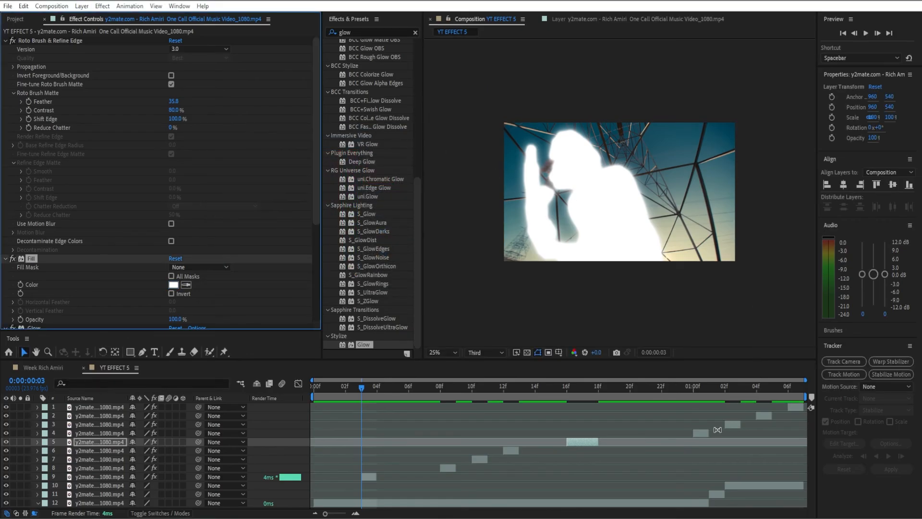
Make the Fill color white, FFFFFF, on the cutout segments starting at 0:00:01:00 and 0:00:01:02
left_click(703, 433)
left_click(174, 284)
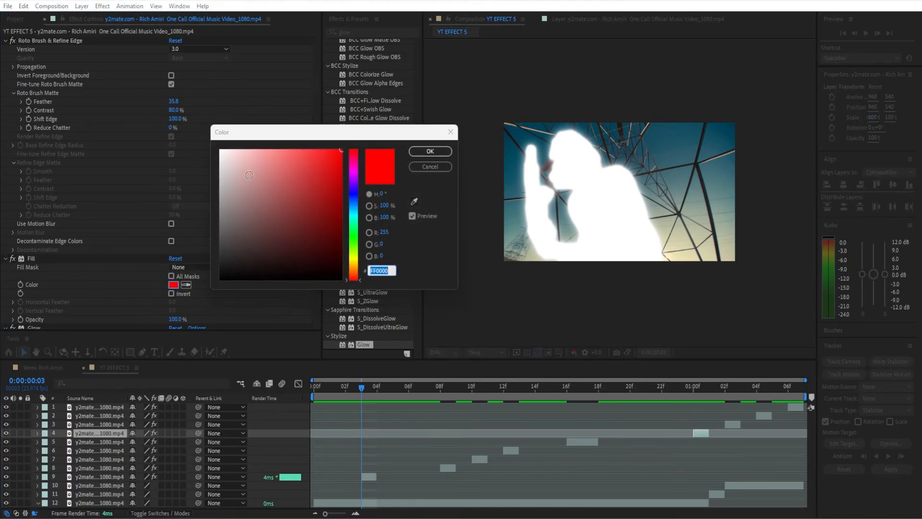
type("FFFFFF")
key("Return")
left_click(732, 423)
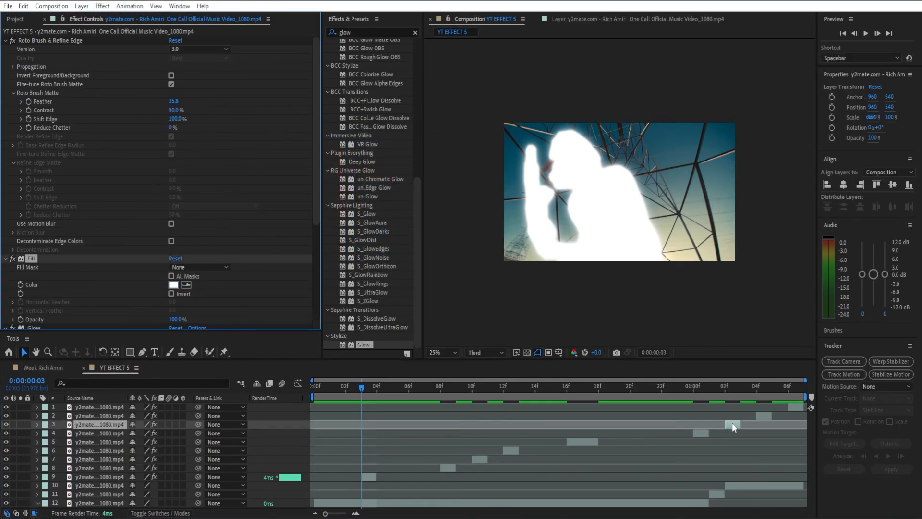
left_click(173, 284)
type("FFFFFF")
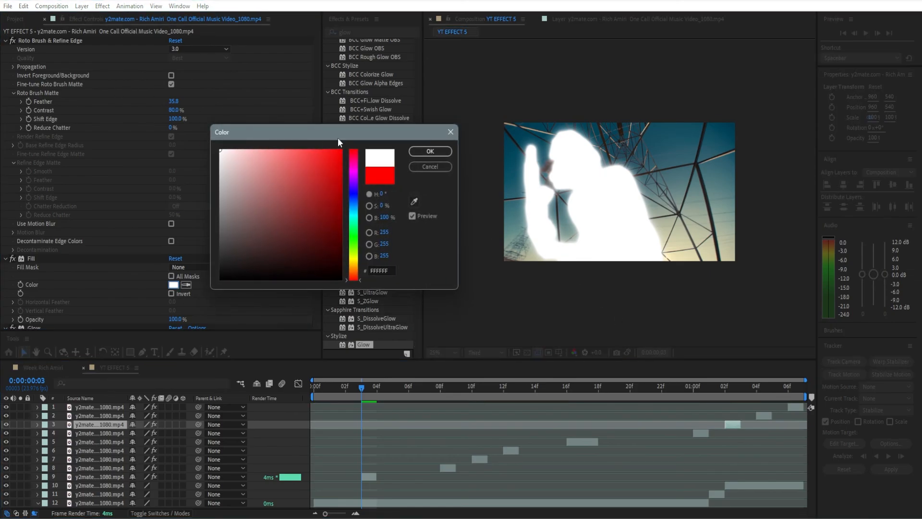
key("Return")
Recolor the Fill of the last two cutout segments, starting at 0:00:01:04 and 0:00:01:06, to white, FFFFFF
left_click(765, 416)
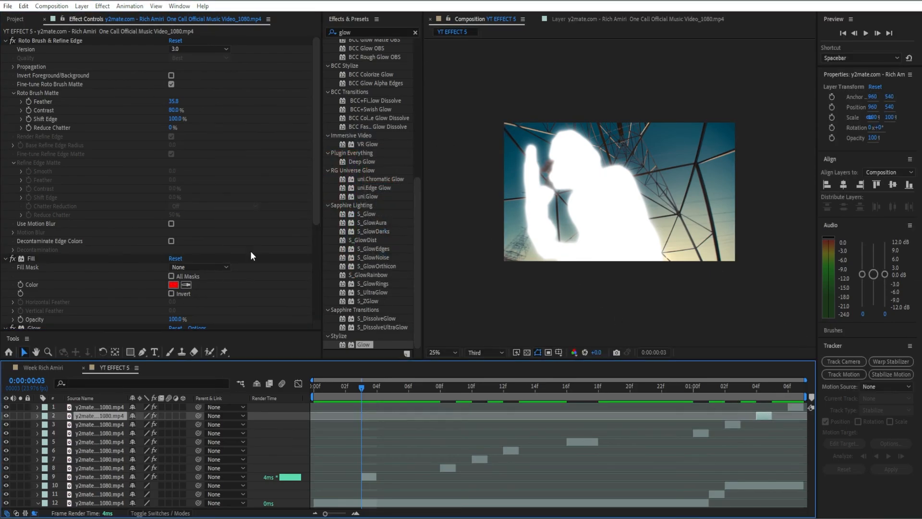
left_click(173, 285)
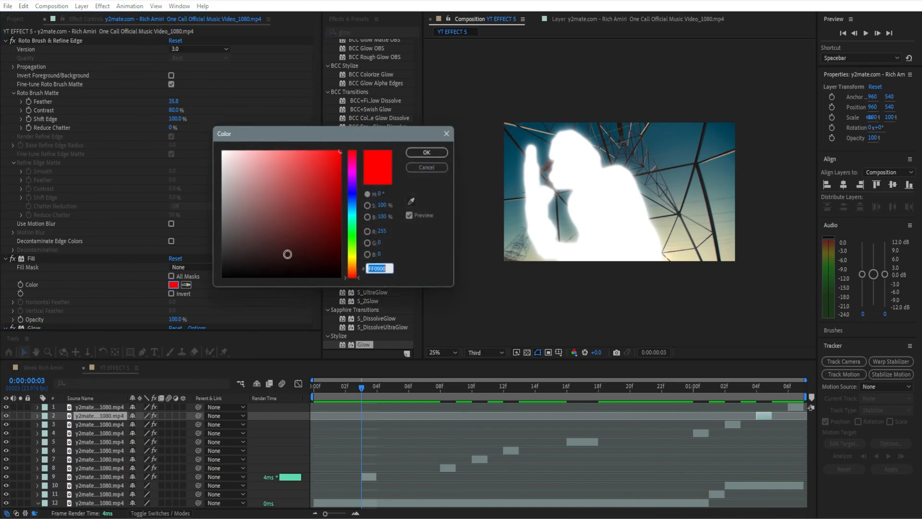
type("FFFFFF")
left_click(431, 152)
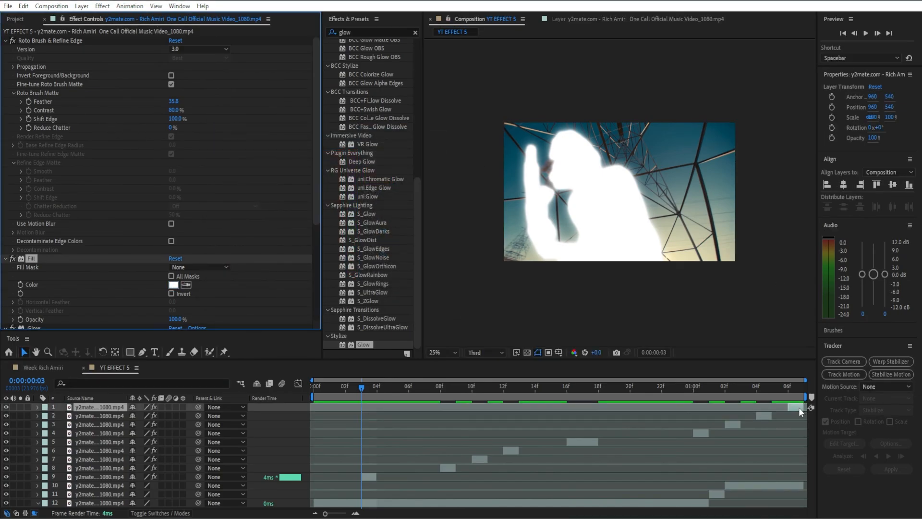
left_click(173, 285)
type("FFFFFF")
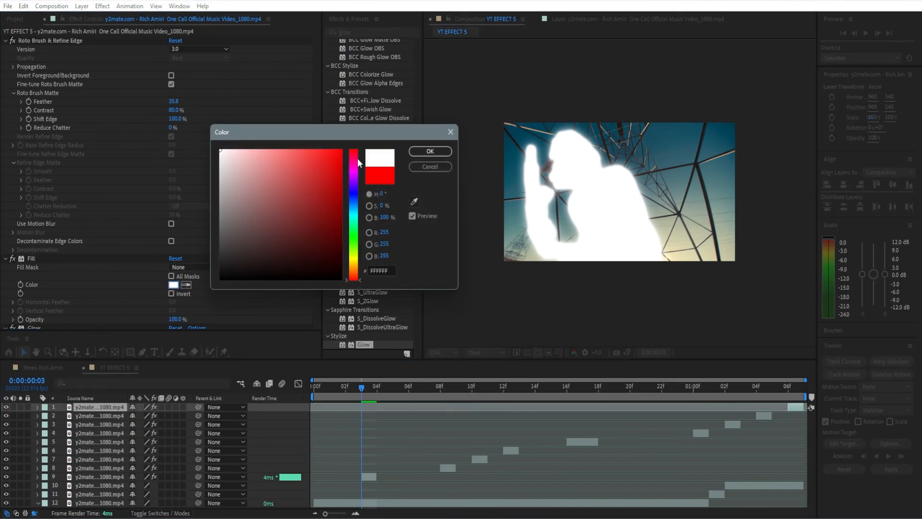
left_click(430, 151)
Preview the composition's flashing silhouette from 0:00:00:01
left_click(345, 387)
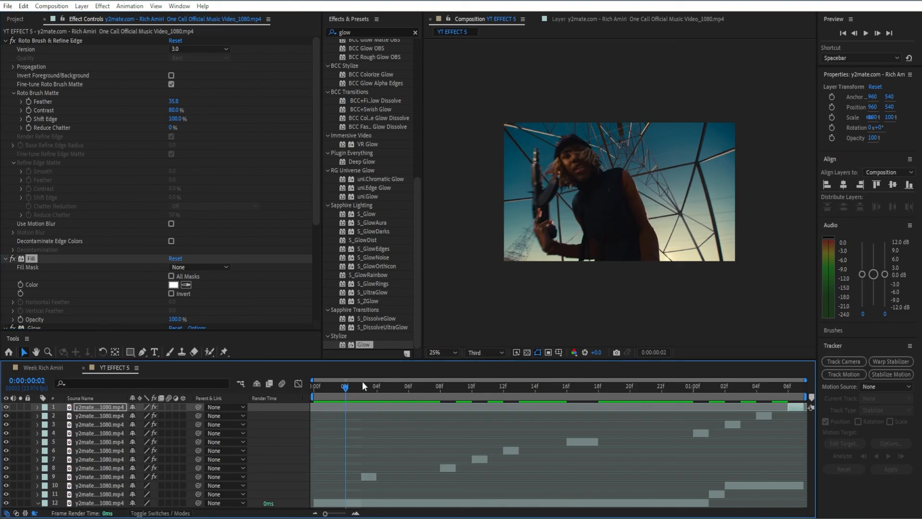
left_click(330, 388)
key("space")
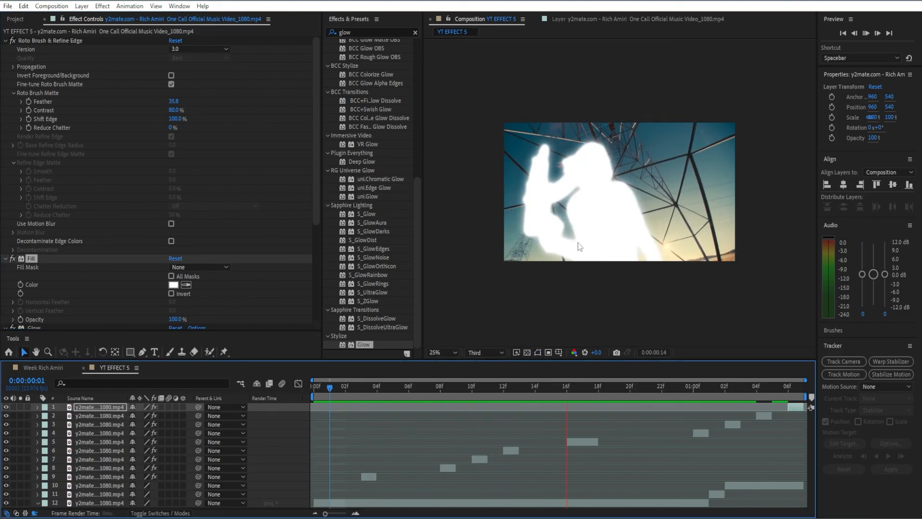